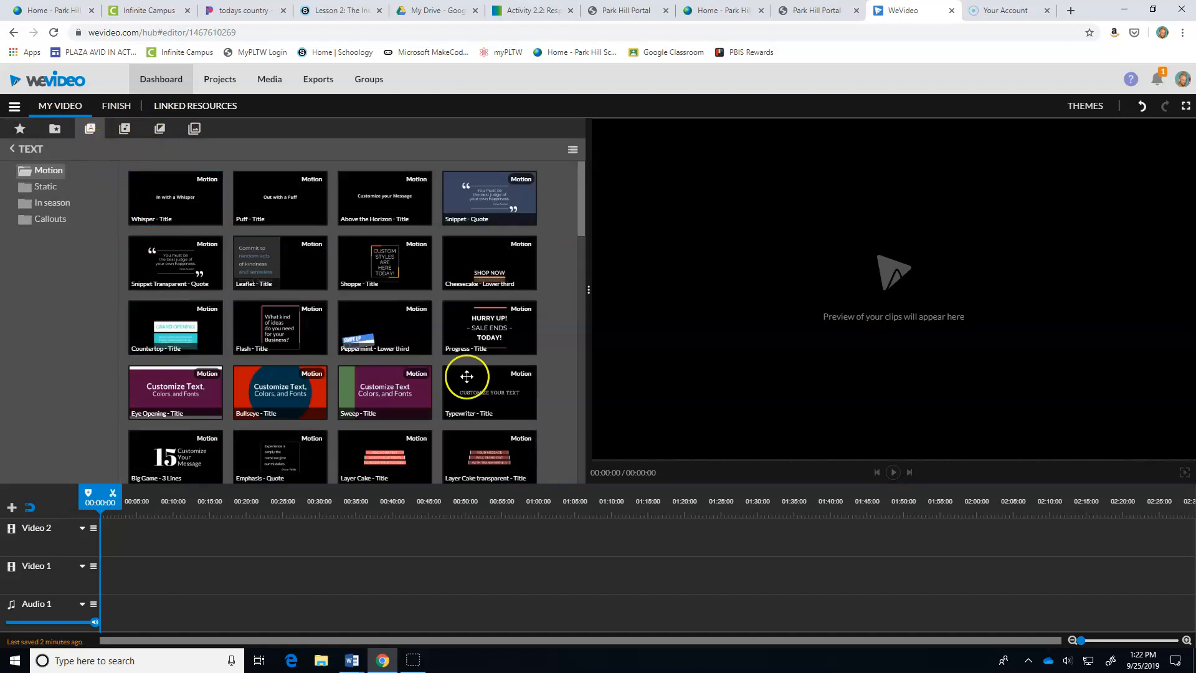
Step: Browse the text templates in the Static, In season and Callouts categories
left_click_drag(582, 212, 586, 153)
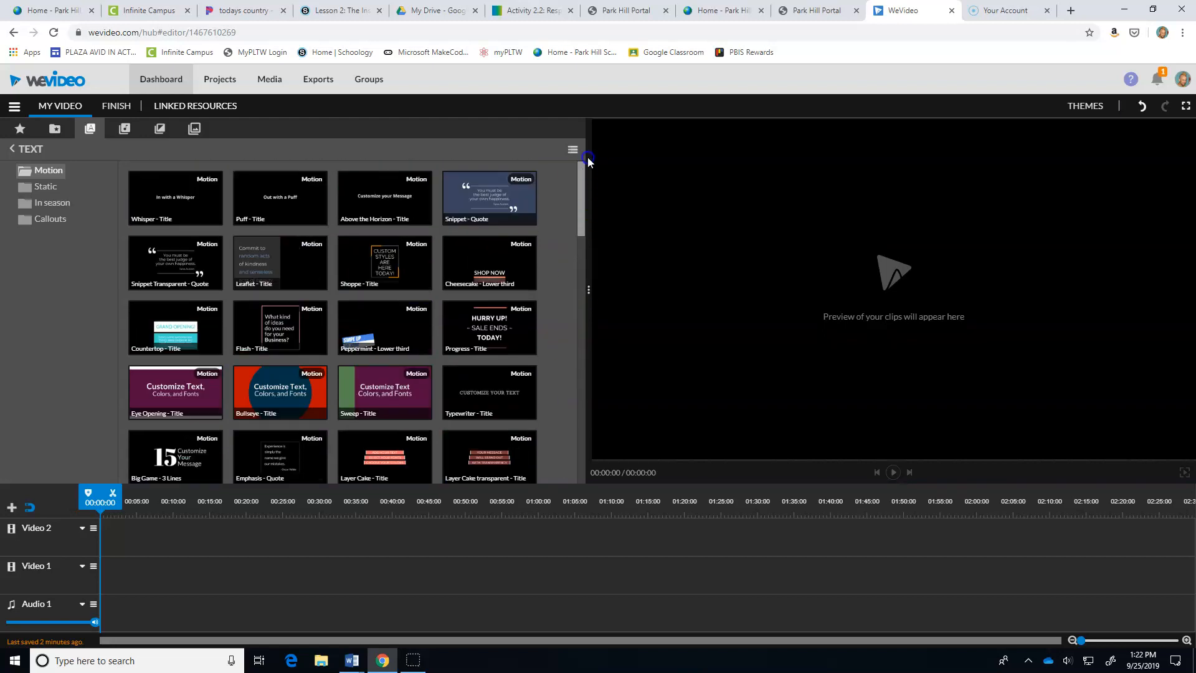
left_click(47, 189)
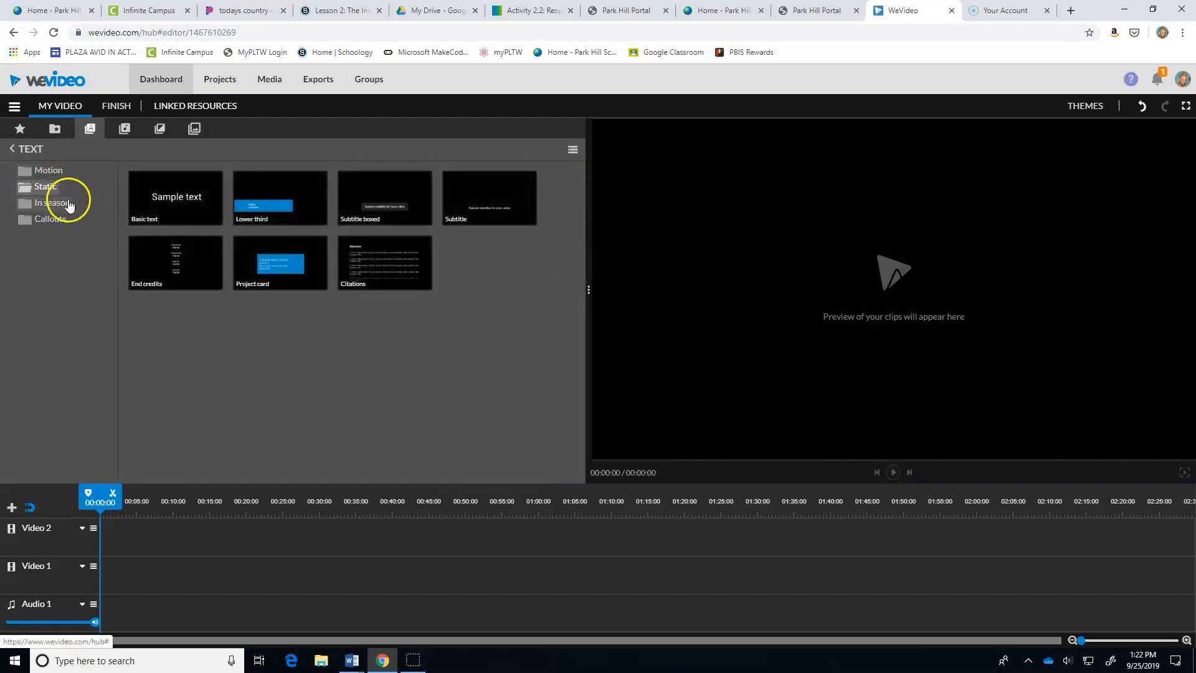
left_click(49, 205)
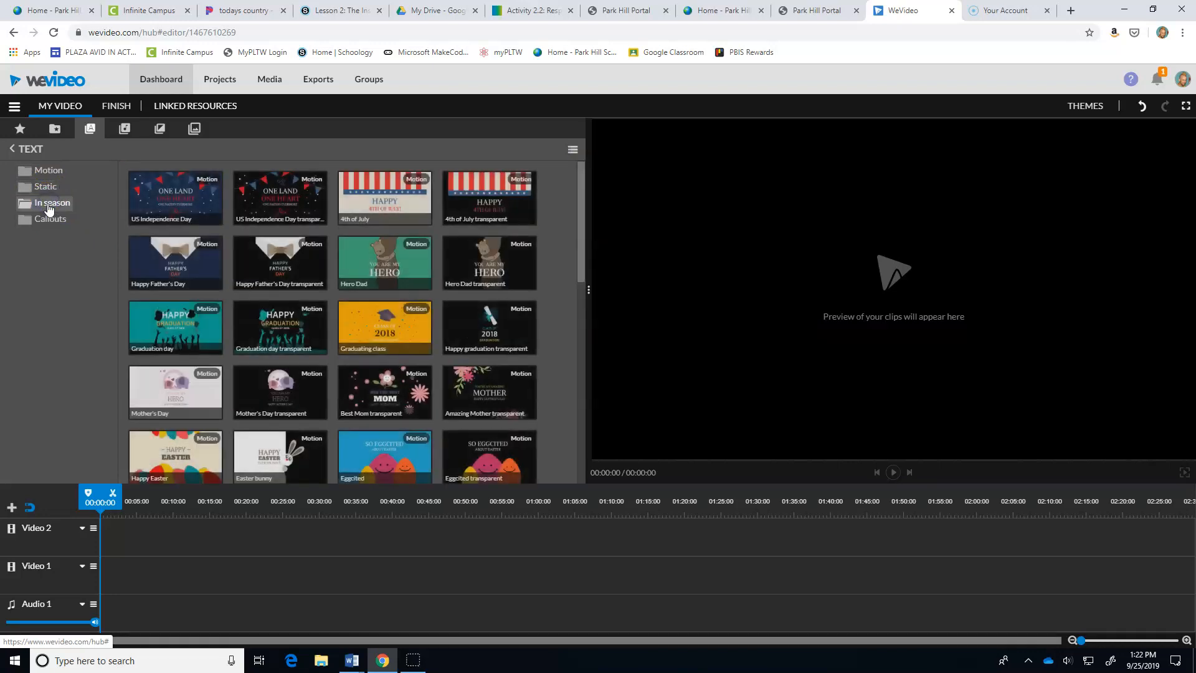
left_click_drag(578, 215, 574, 275)
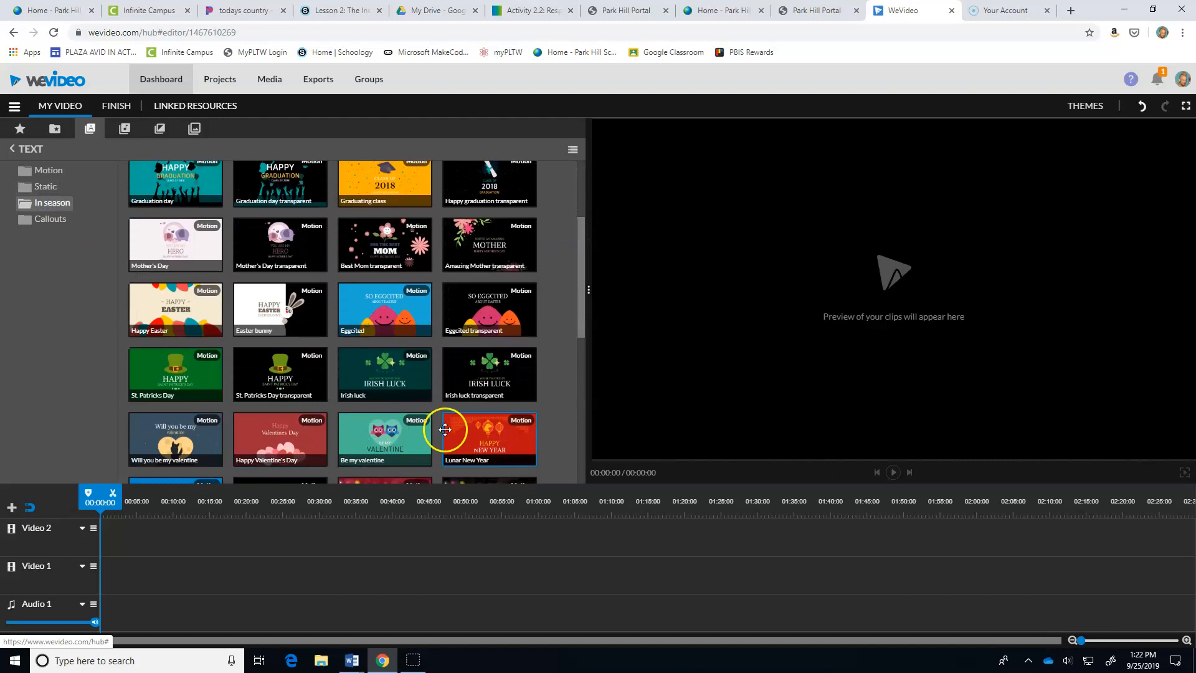
left_click_drag(573, 285, 563, 459)
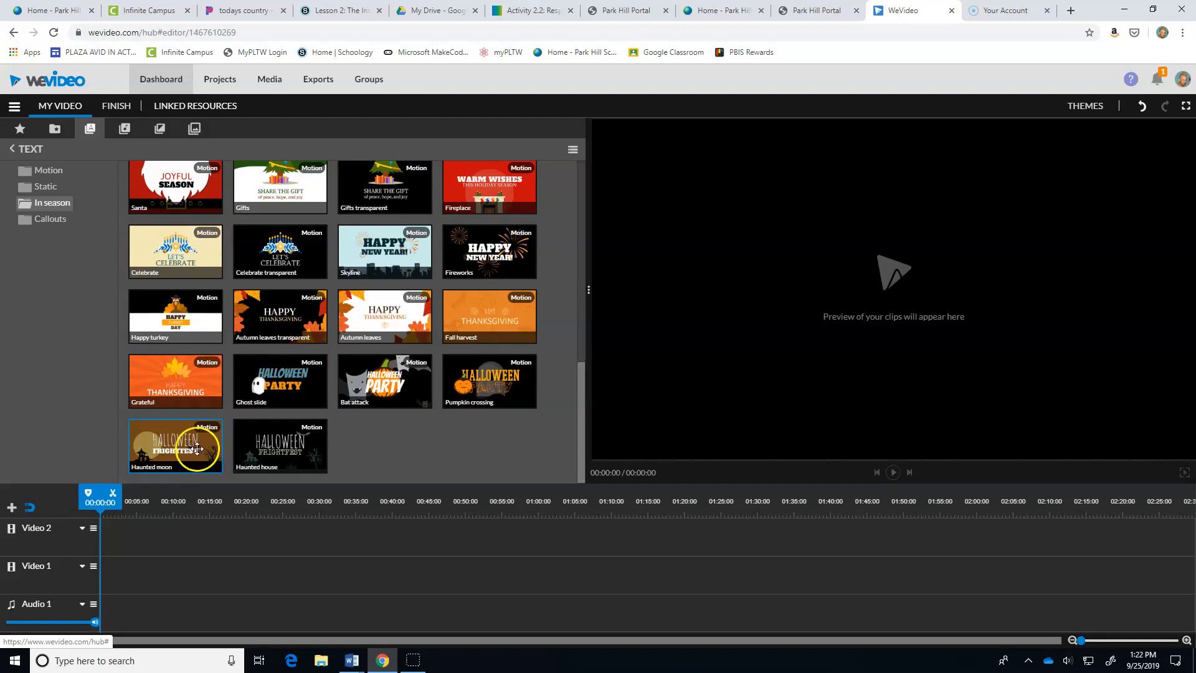
left_click(58, 220)
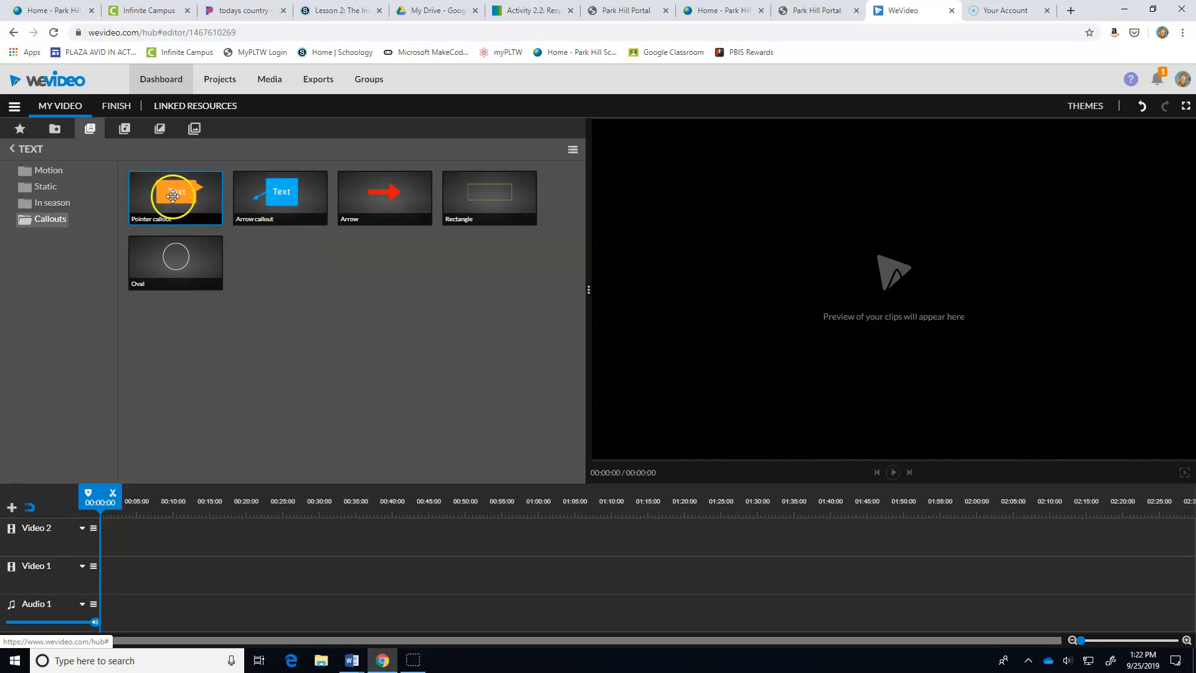
Step: Add the In season "Haunted moon" title to the start of the Video 1 track and preview its animation
left_click(51, 205)
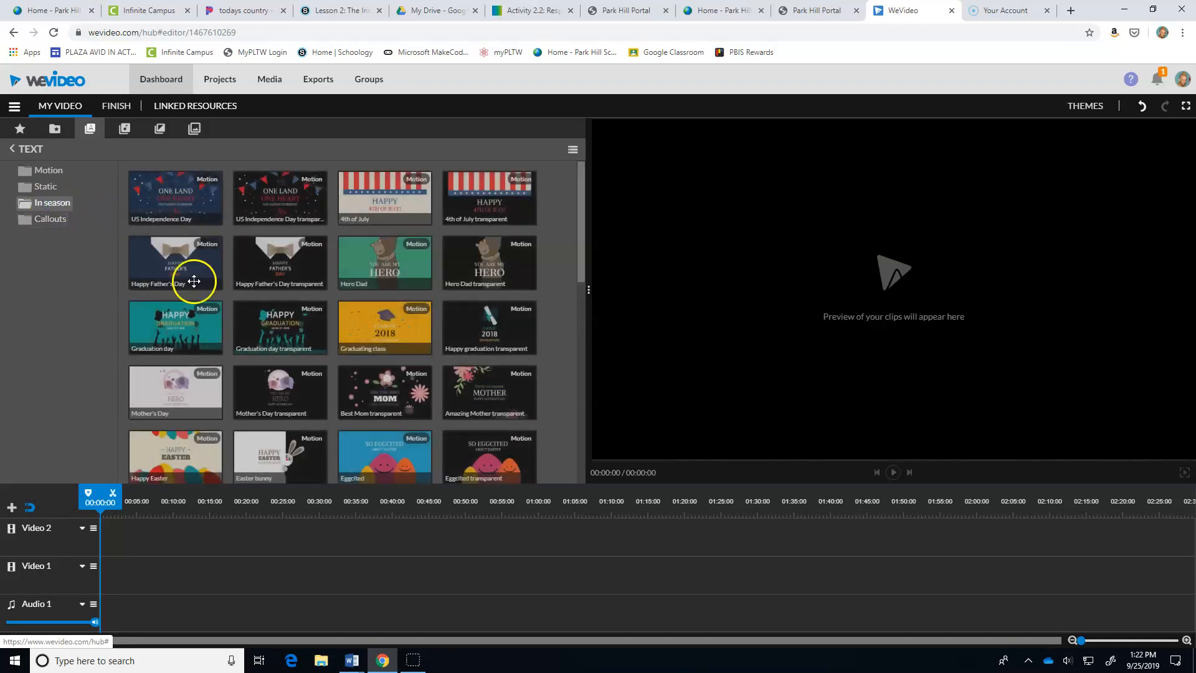
left_click_drag(581, 268, 580, 468)
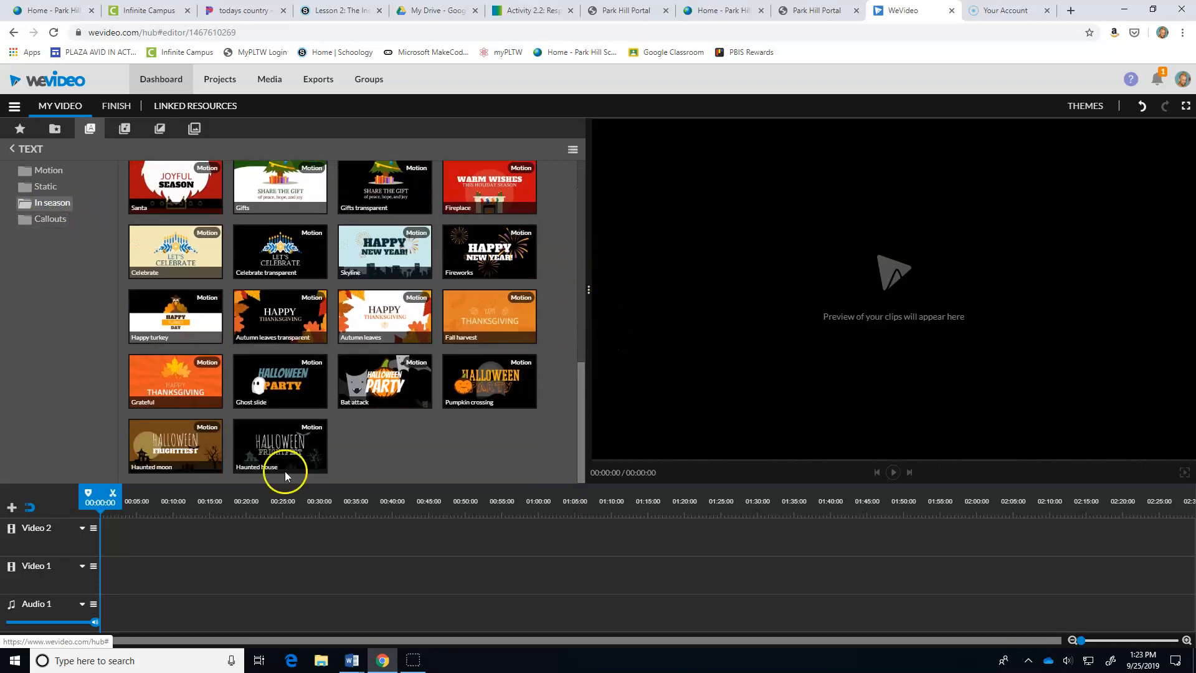
left_click_drag(203, 449, 111, 585)
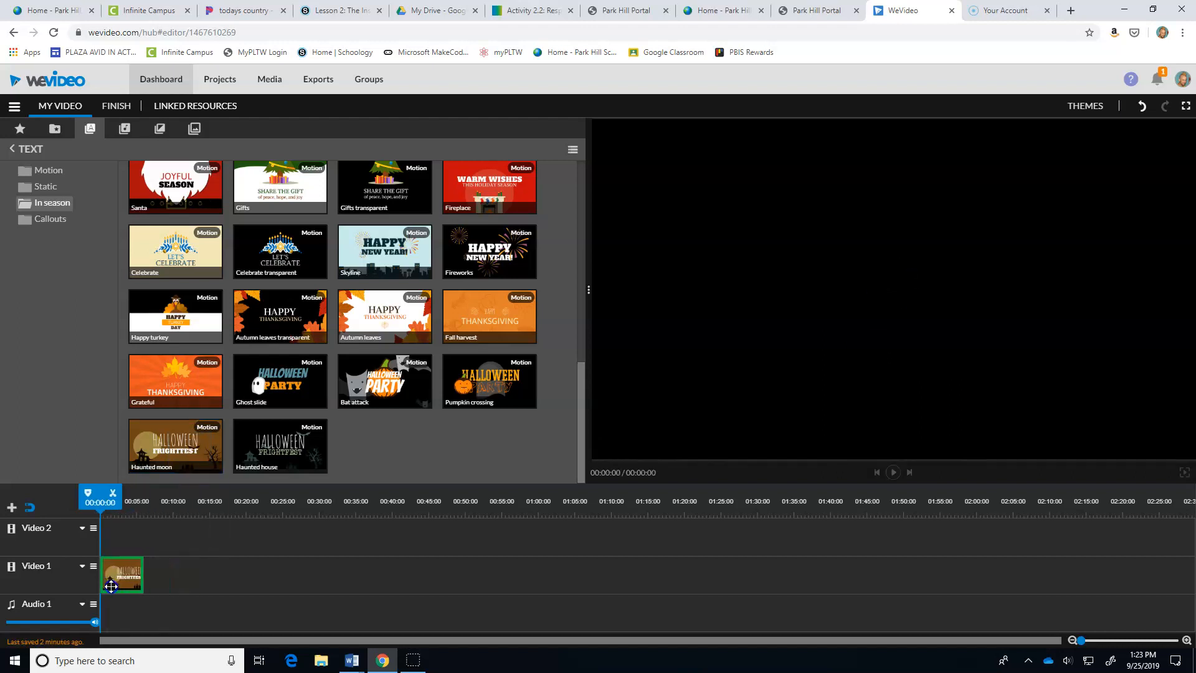
mouse_move(95, 492)
left_mouse_down()
mouse_move(122, 487)
mouse_move(101, 489)
left_mouse_up()
left_click(894, 472)
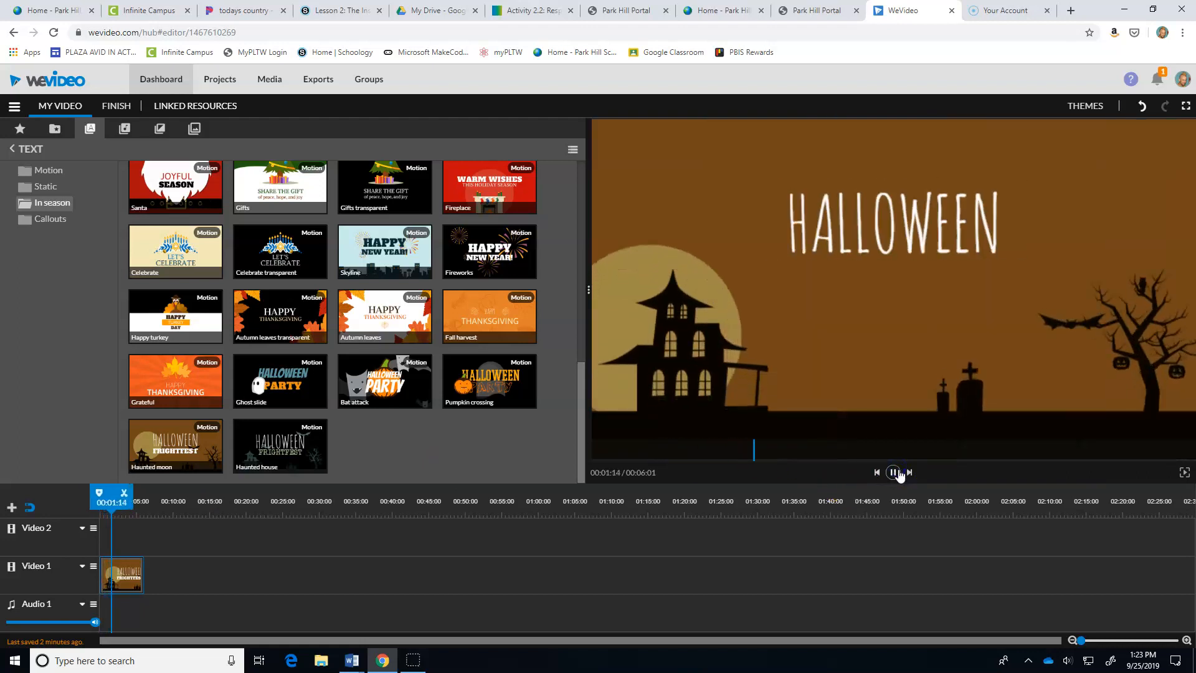
left_click(896, 474)
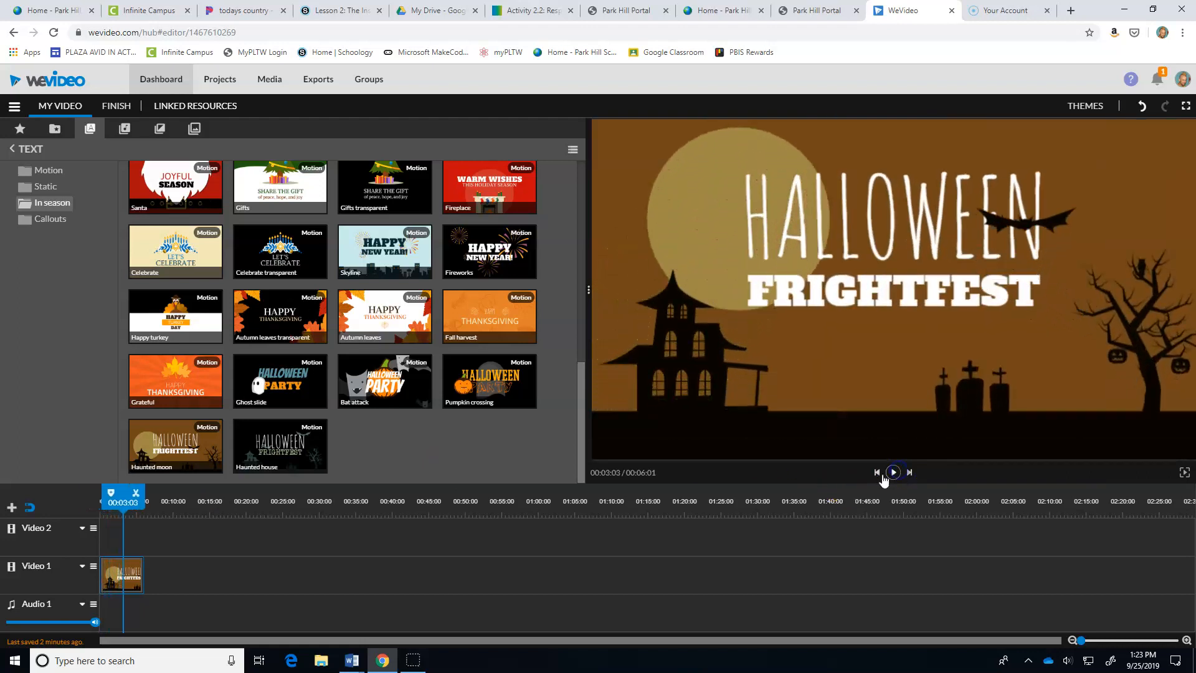
Step: Open the Haunted moon title for editing and set the moon's color to dark gold #7f6000
double_click(118, 567)
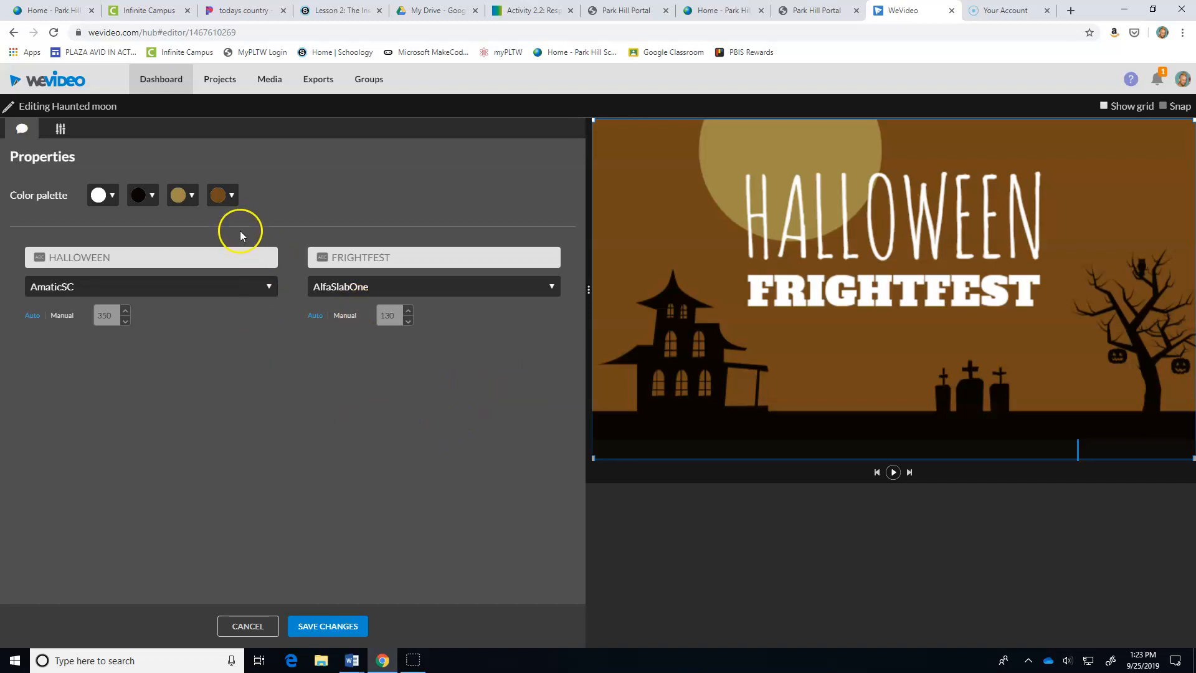
left_click(192, 198)
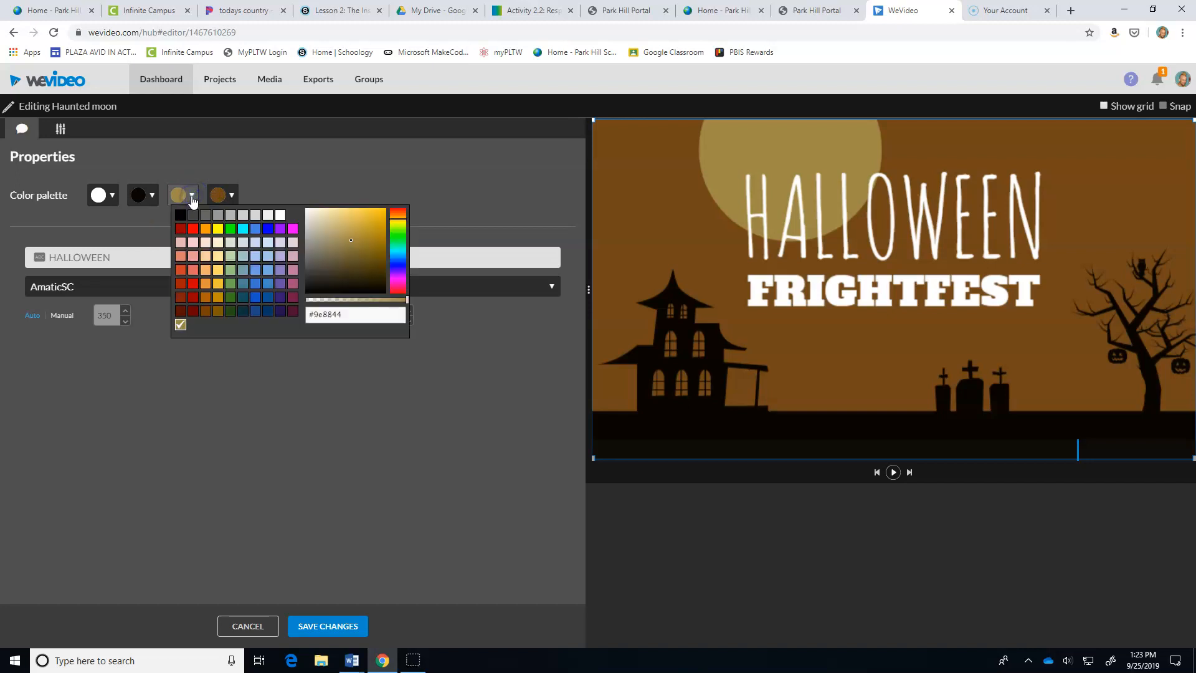
left_click(218, 228)
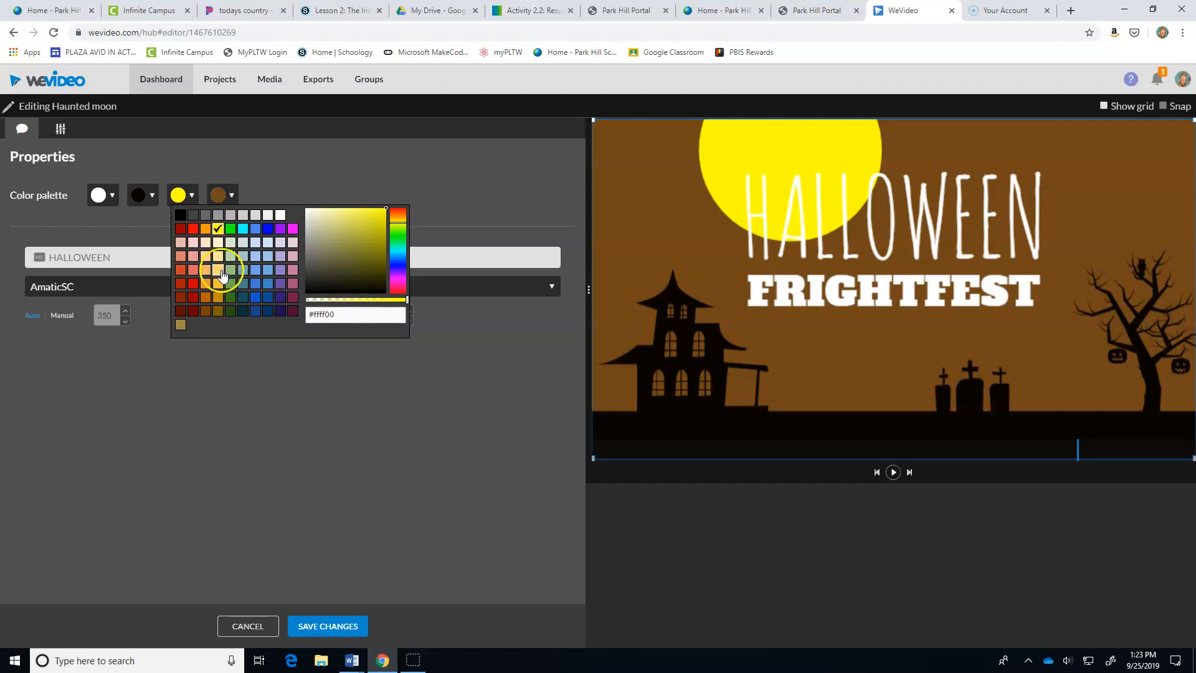
left_click(218, 283)
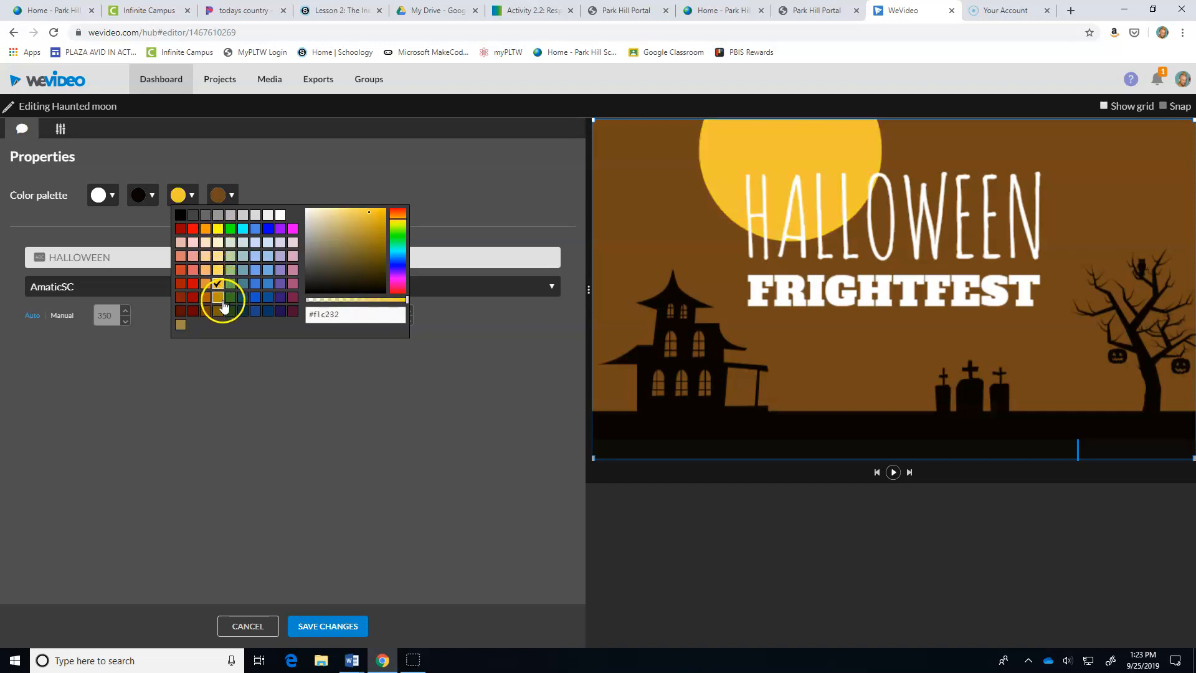
left_click(218, 297)
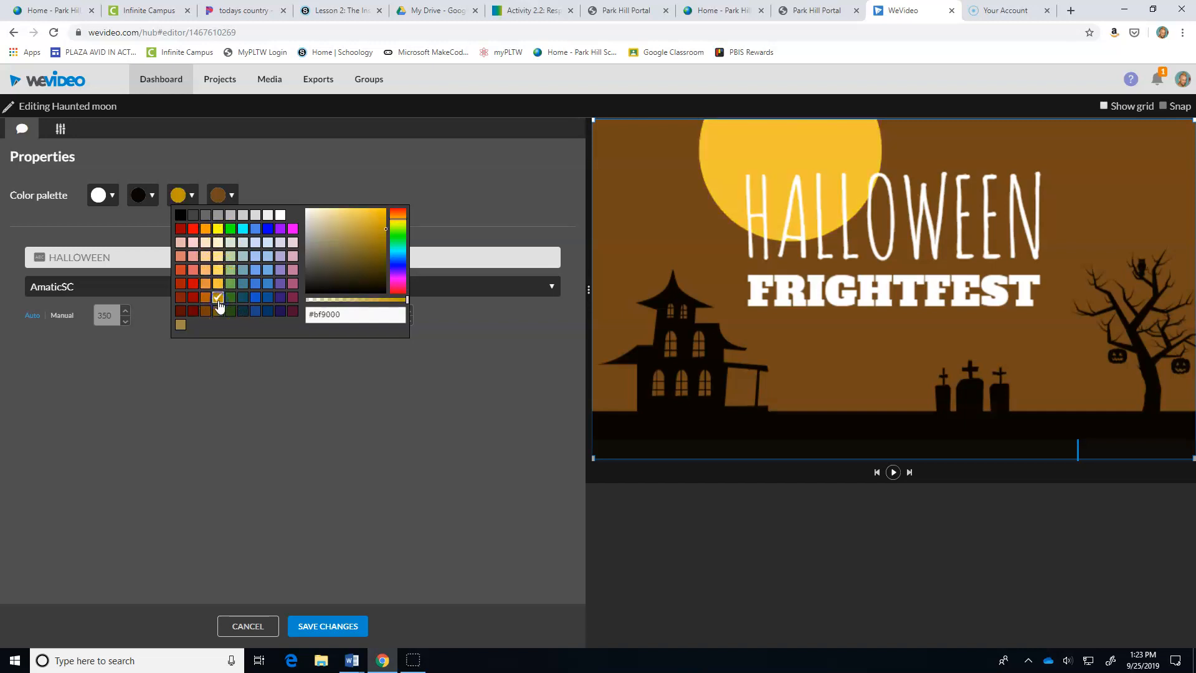
left_click(280, 215)
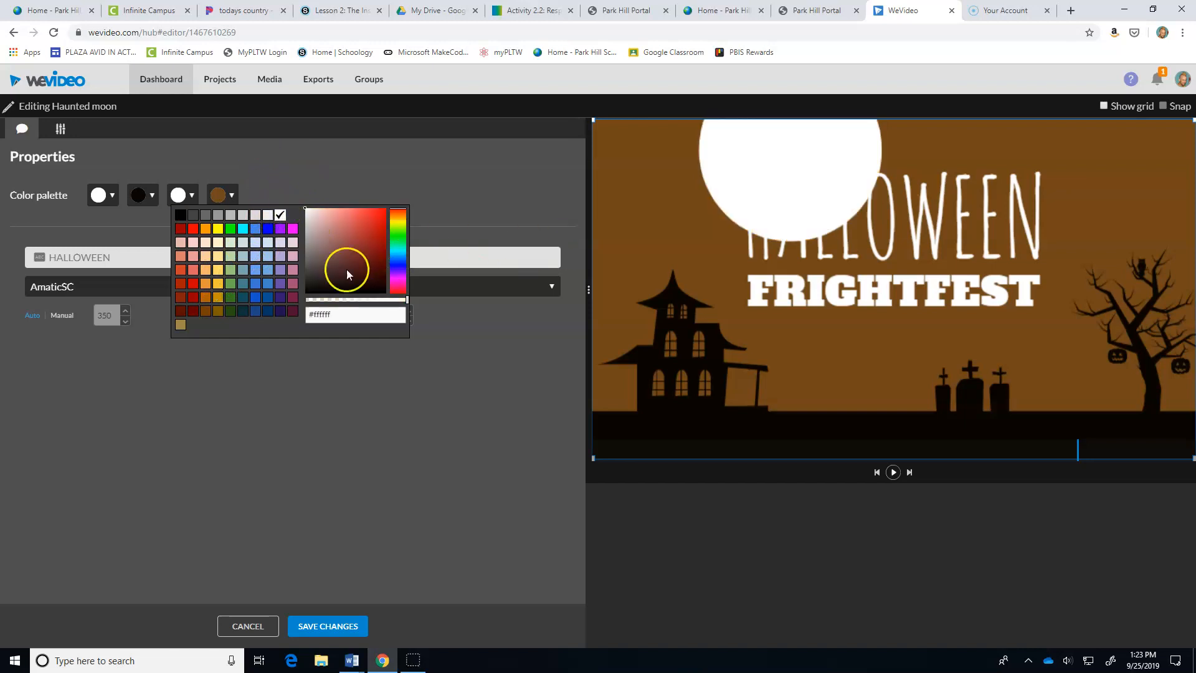
left_click(218, 311)
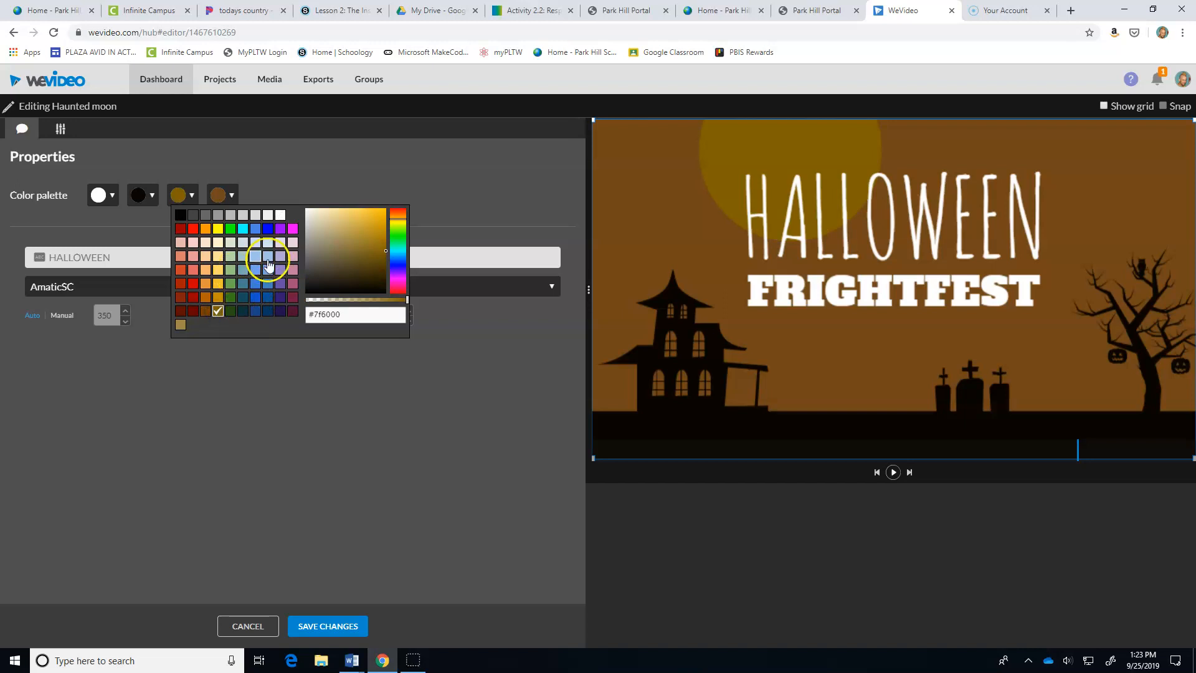
left_click(271, 173)
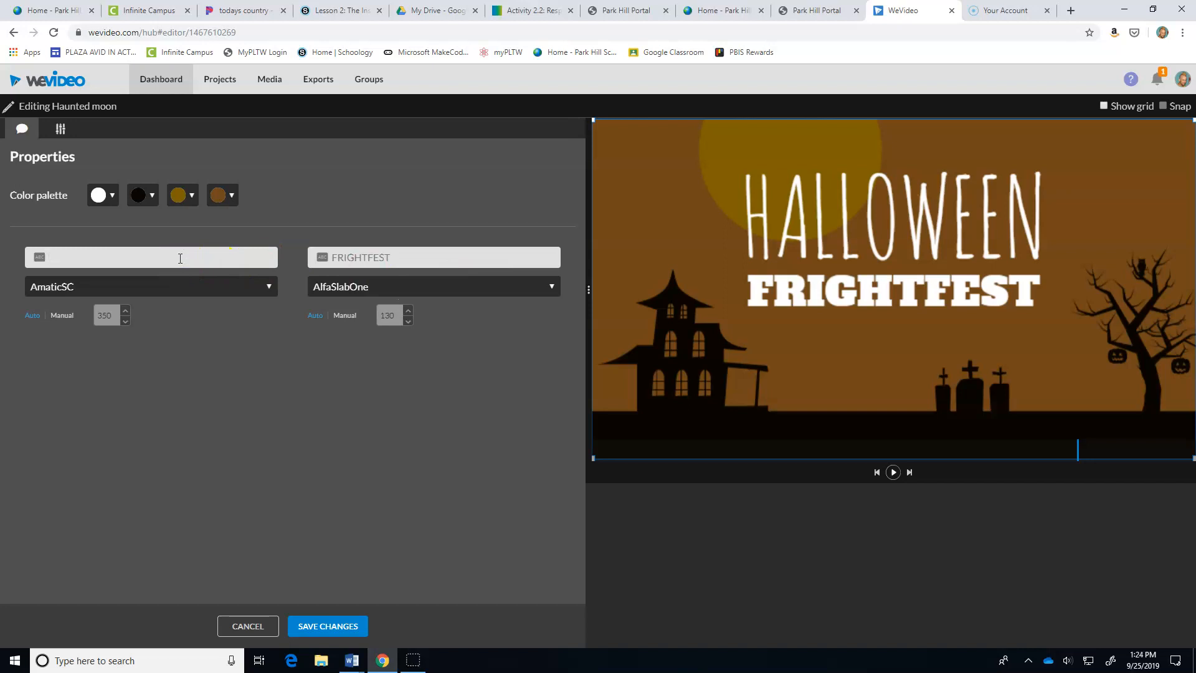
Step: Replace the title's two text lines with "Fright" and "Night"
type("Fright")
key("Tab")
type("Ni")
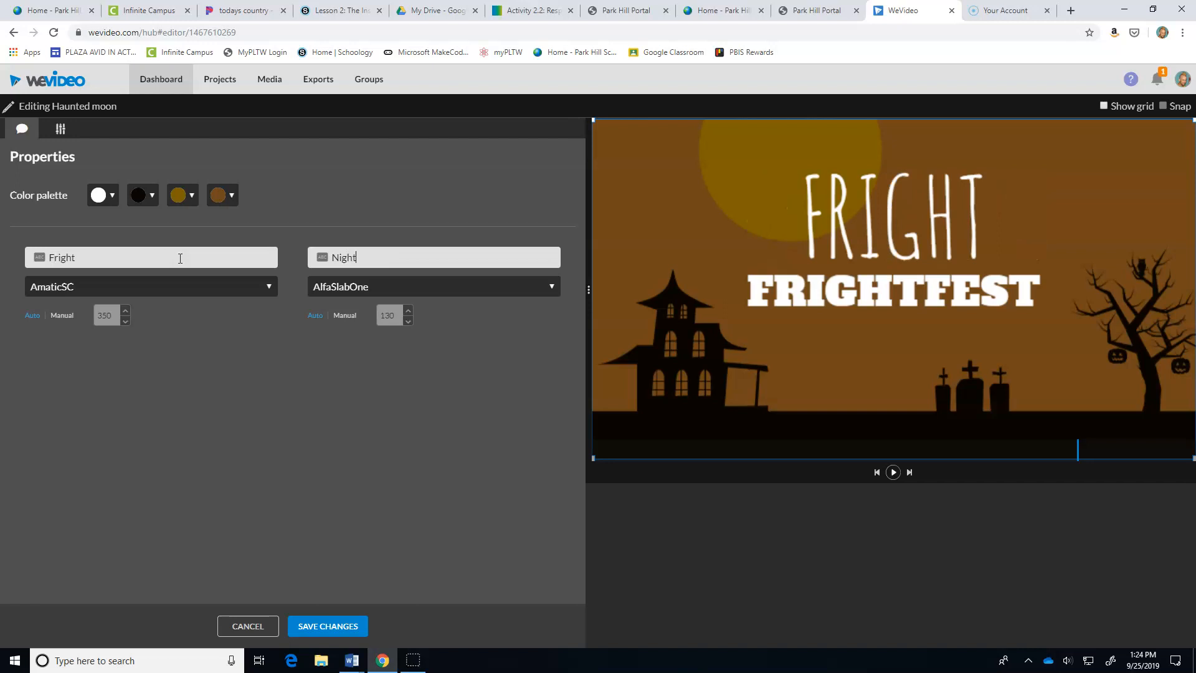
type("ght")
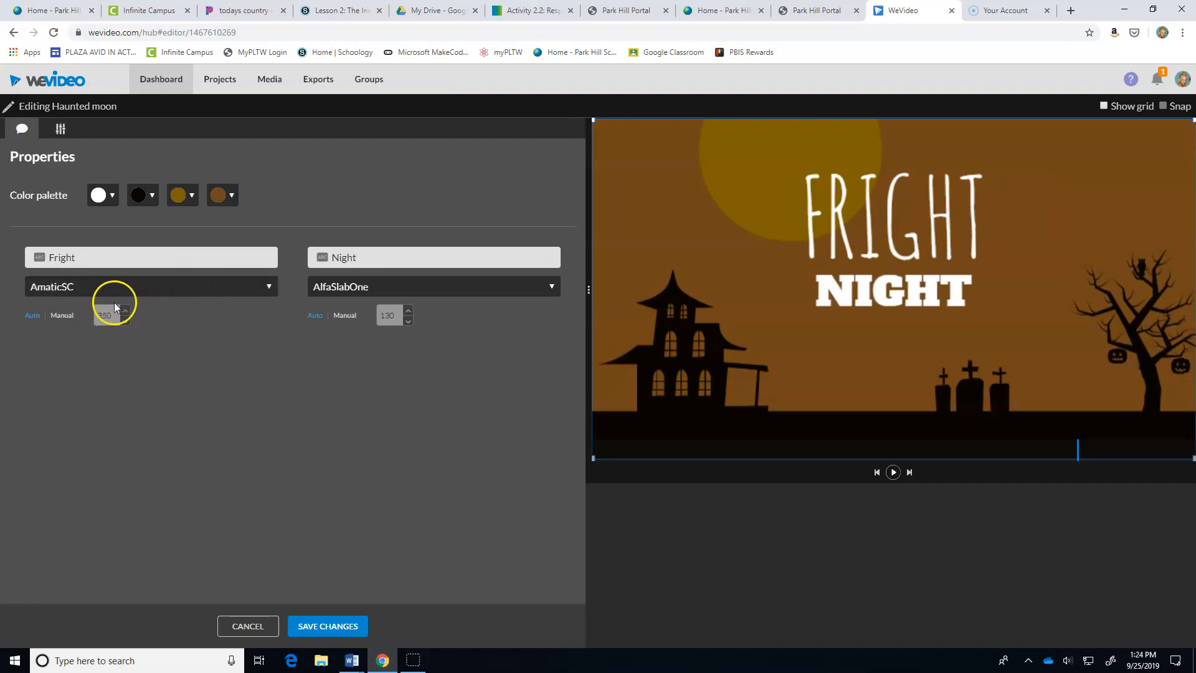
Step: Set the font of the "Fright" line to 2Dumb and save the title changes
left_click(269, 286)
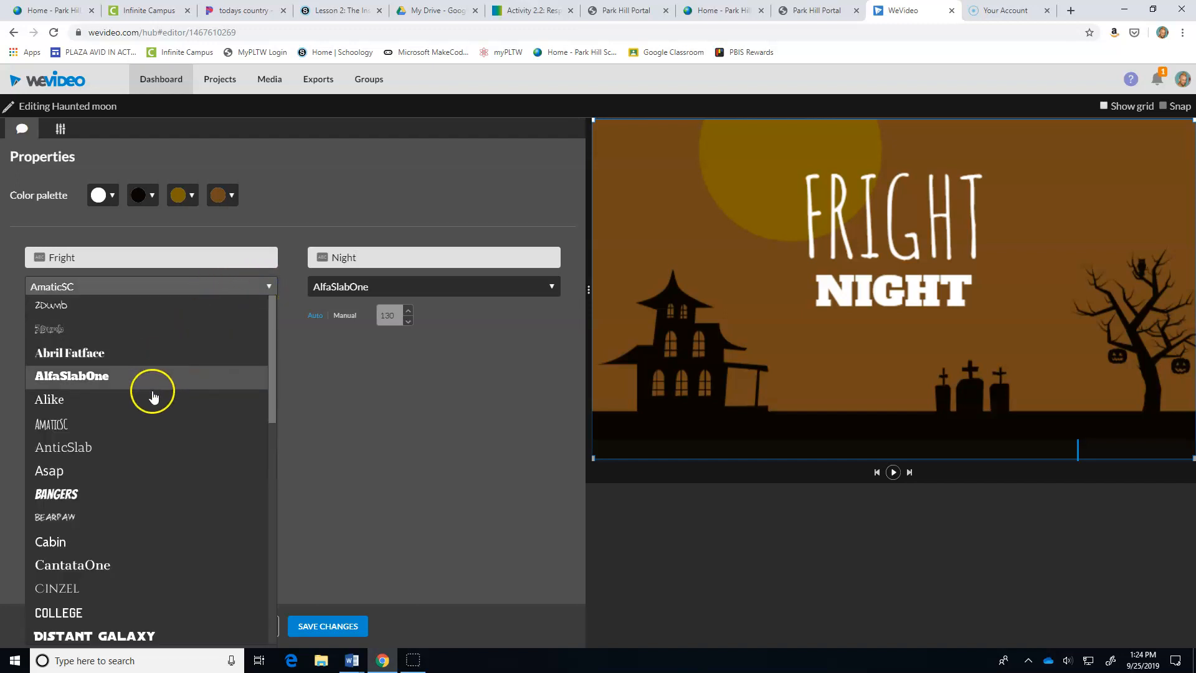
left_click(142, 631)
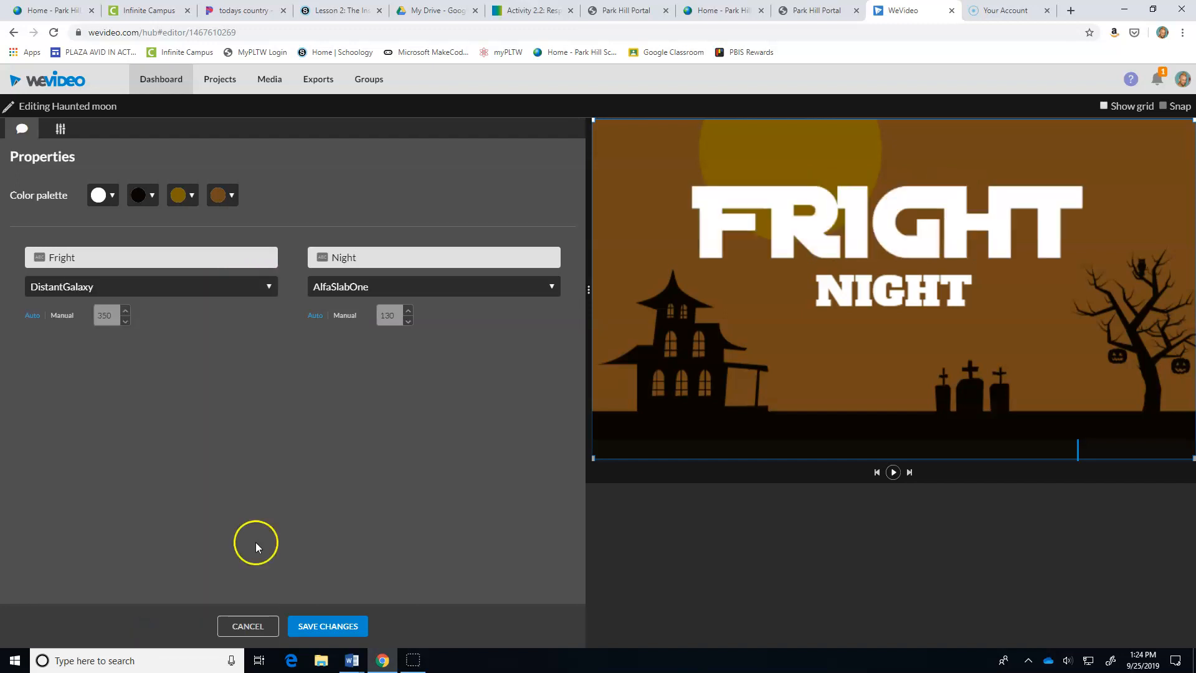
left_click(265, 288)
left_click(155, 314)
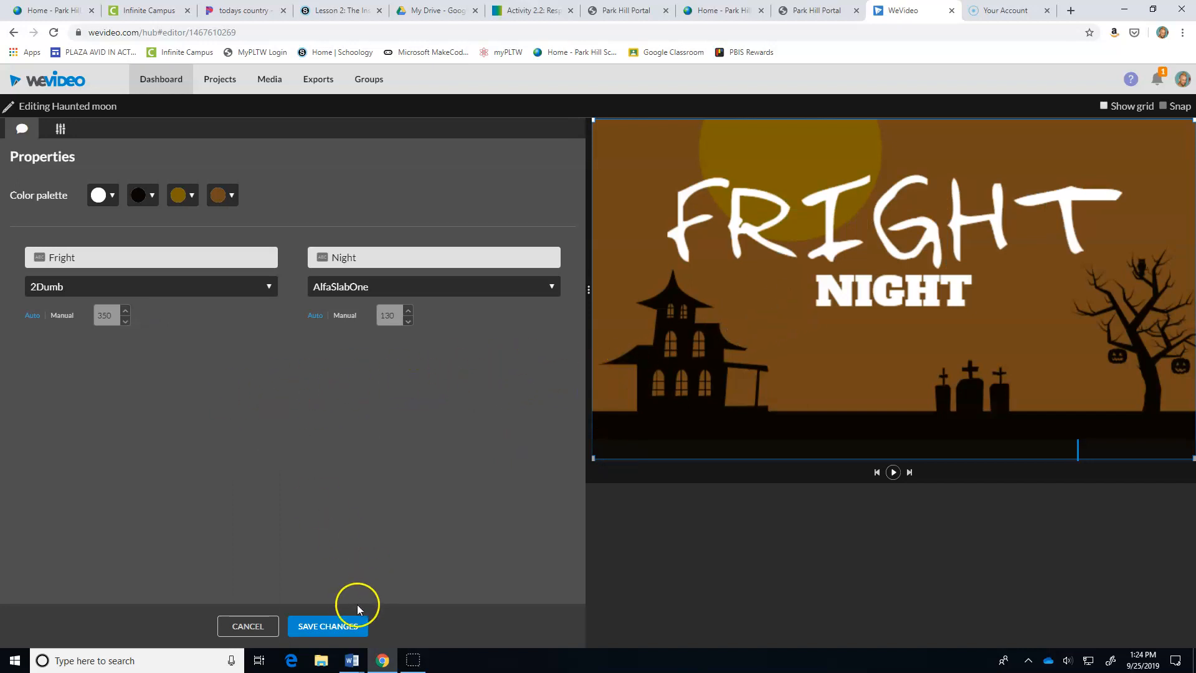
left_click(323, 626)
left_click_drag(134, 486, 99, 483)
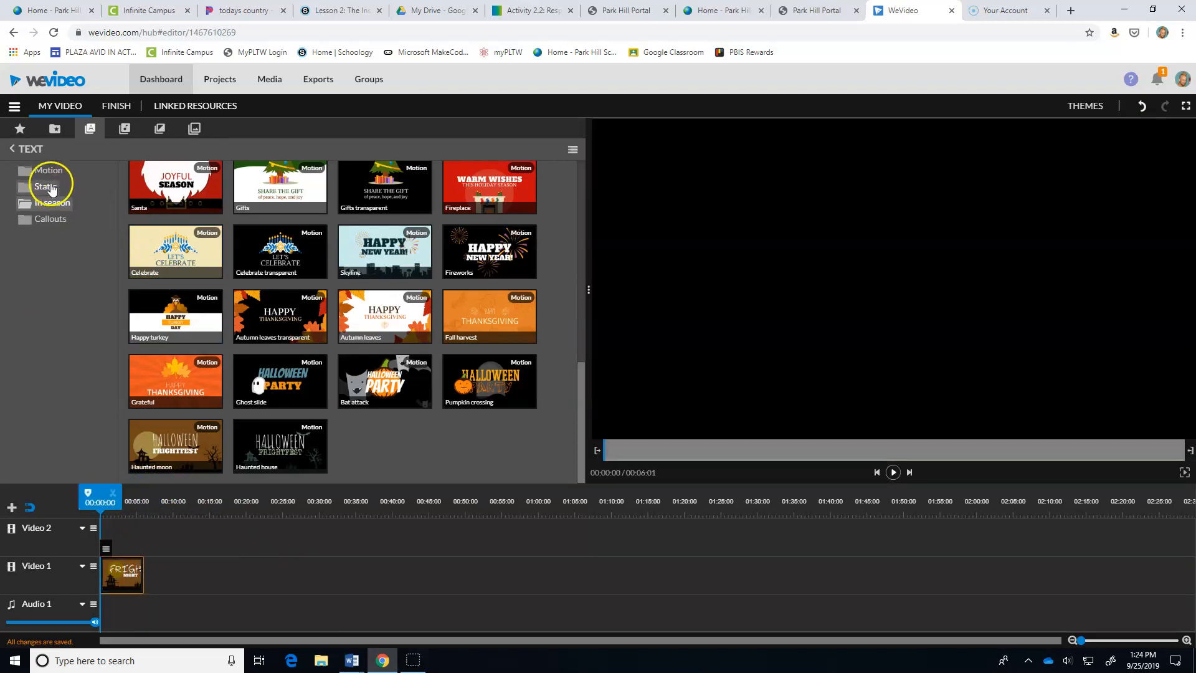
Step: Place the motion template "Bouncy stack - Title" on the Video 1 track at about 10 seconds, leaving a gap after the Halloween title
left_click(47, 170)
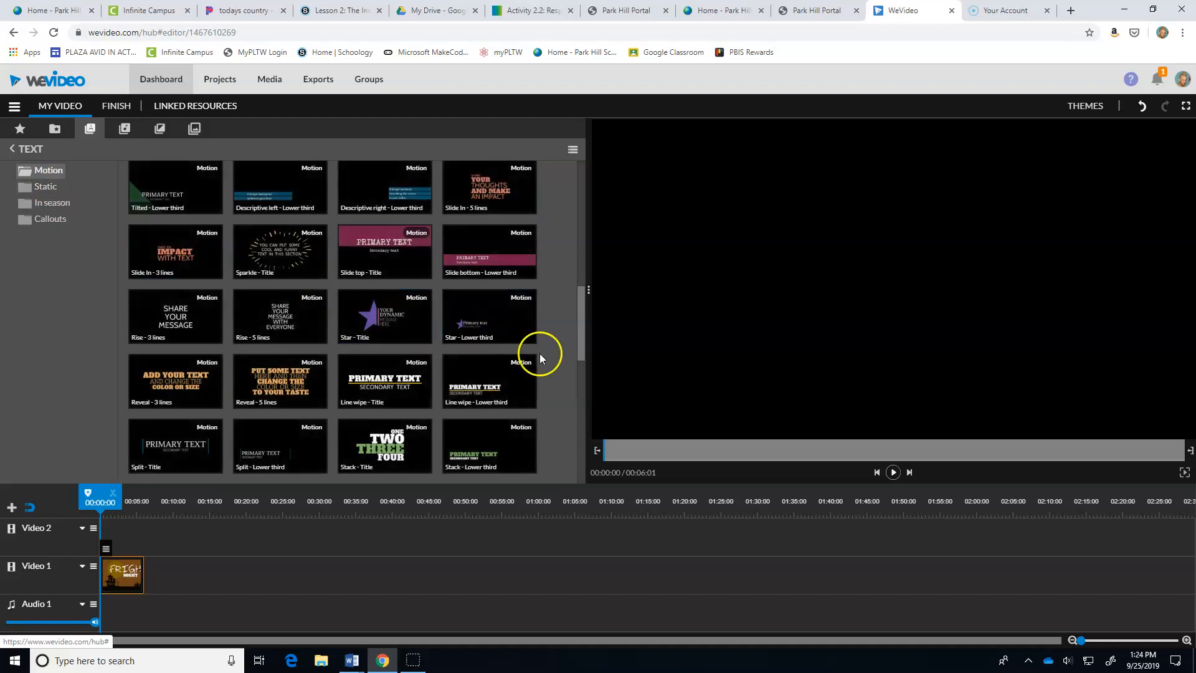
left_click_drag(585, 305, 589, 443)
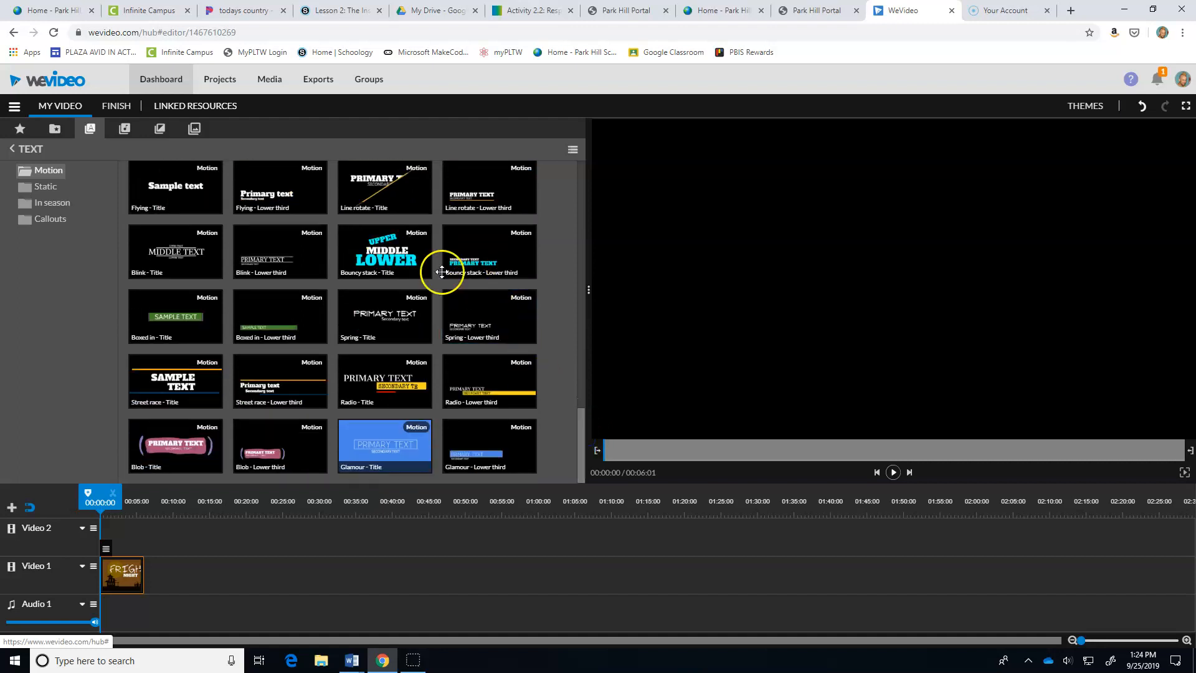
left_click_drag(381, 244, 197, 574)
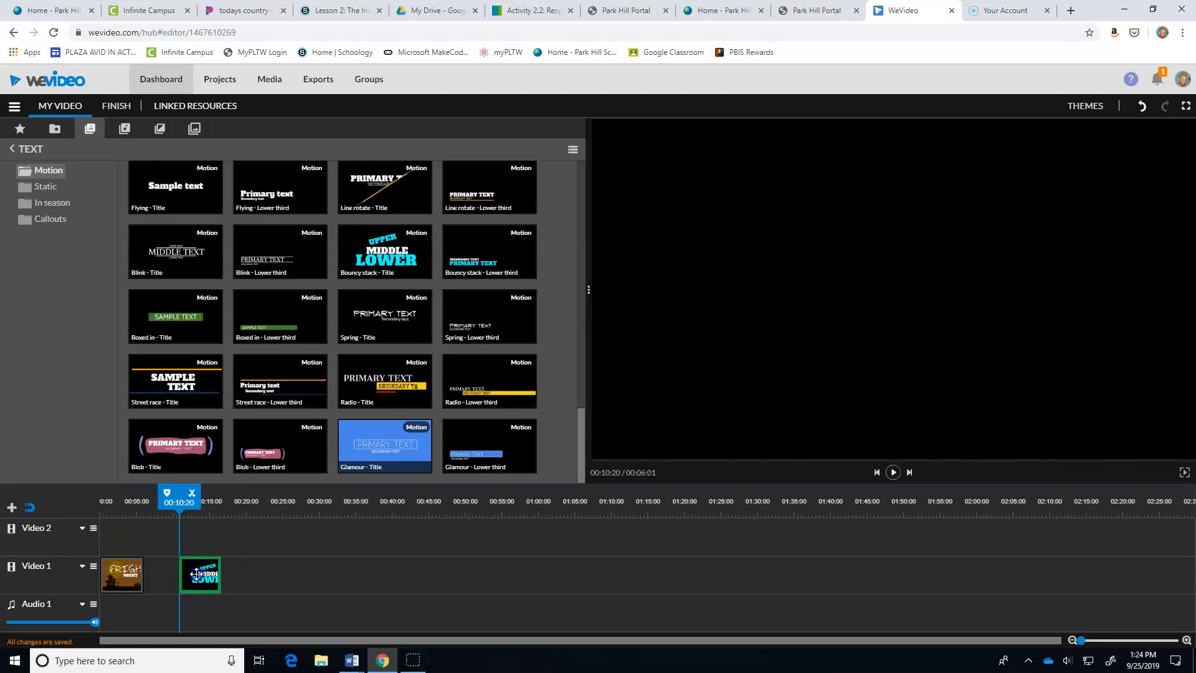
mouse_move(179, 492)
left_mouse_down()
mouse_move(206, 492)
mouse_move(182, 491)
mouse_move(195, 491)
left_mouse_up()
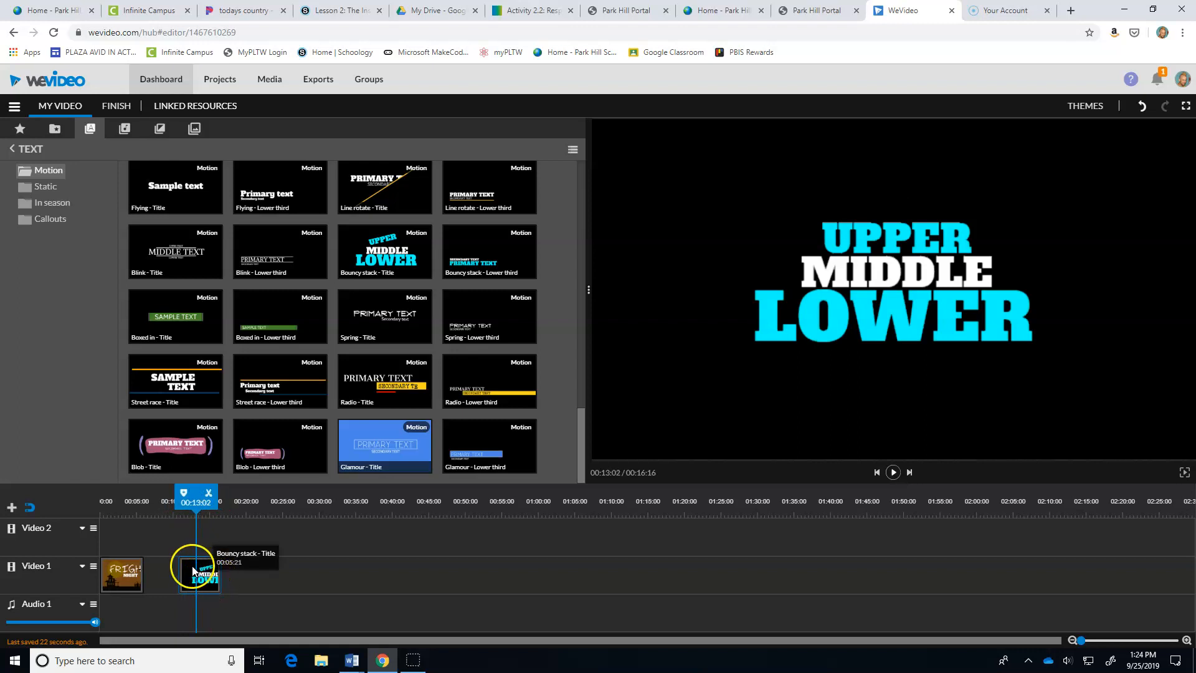
Step: Change the Bouncy stack title's three lines to "Mr.", the person's name and "Rocks", and save the changes
double_click(204, 566)
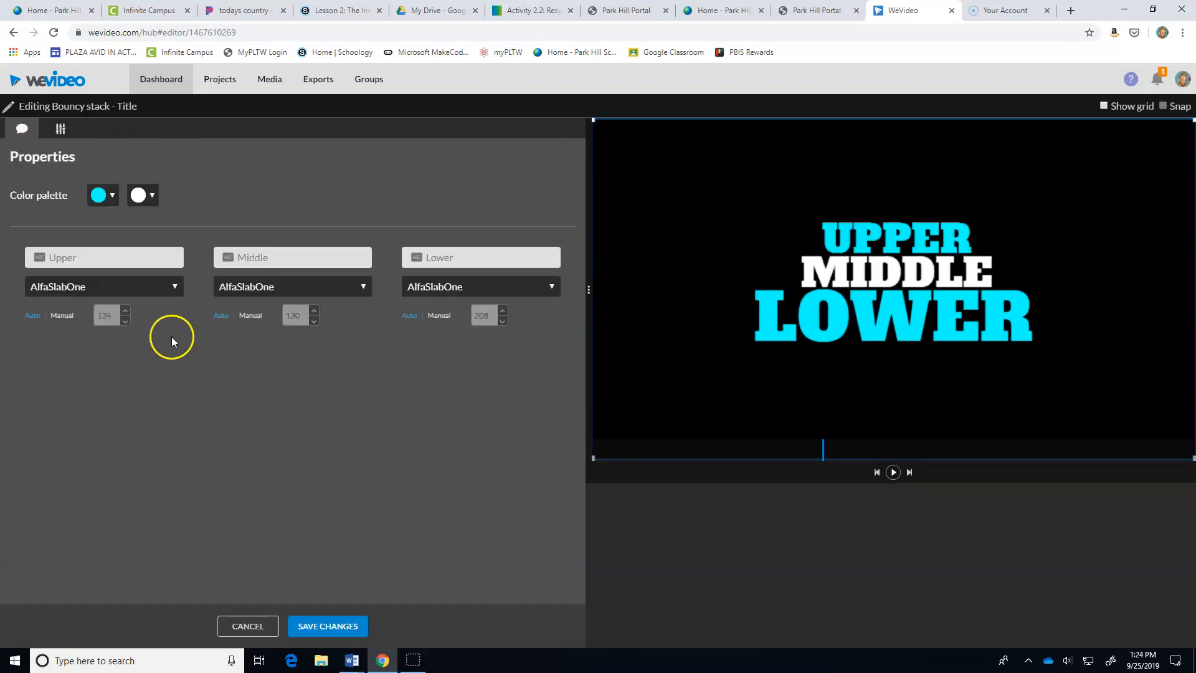
left_click(125, 260)
type("Mr.")
key("Tab")
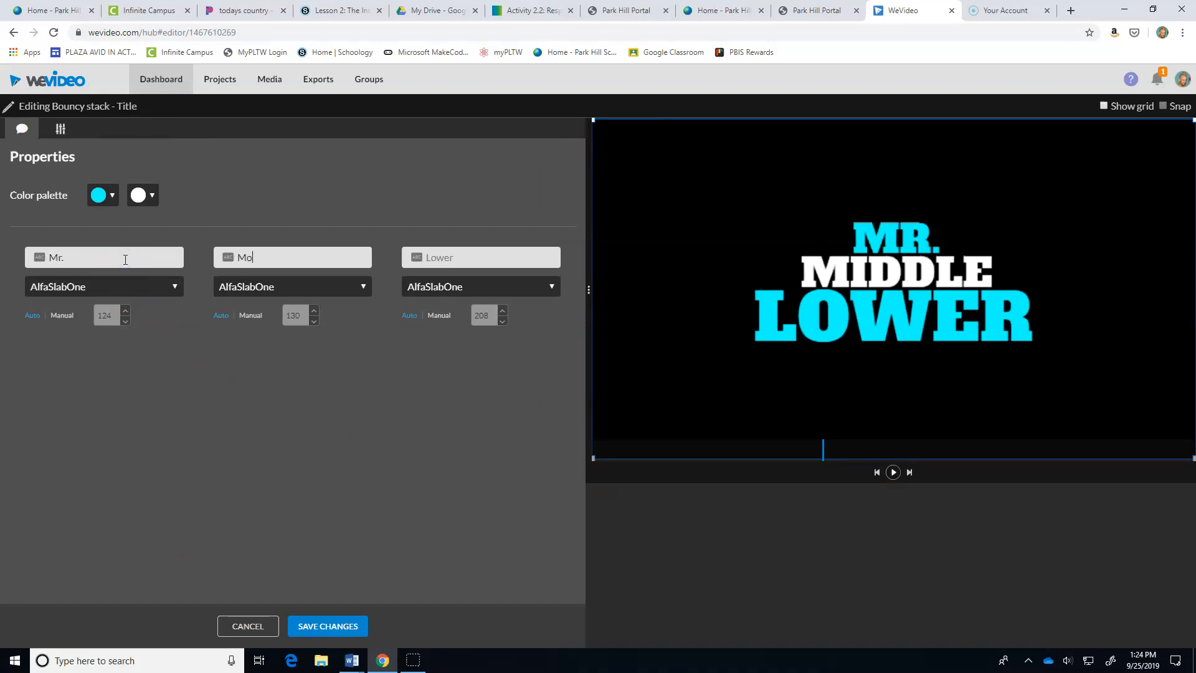
key("Tab")
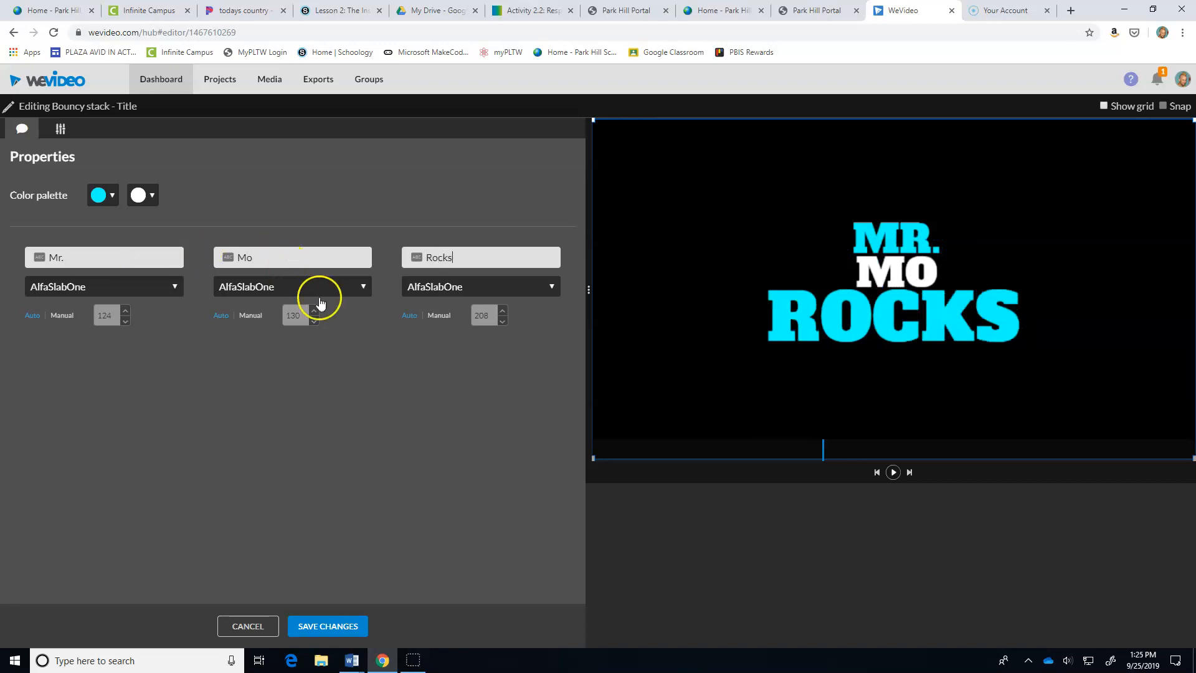
left_click(327, 626)
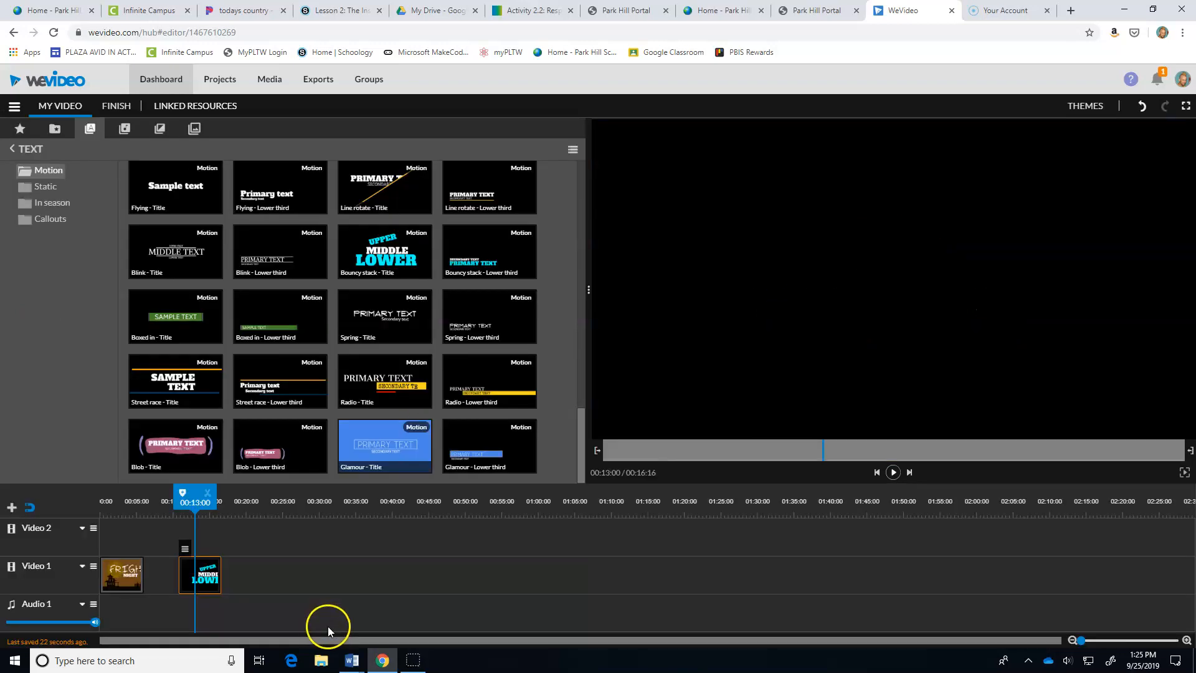
Step: Play the edited Bouncy stack title from its beginning to check the animation
left_click_drag(194, 489, 181, 492)
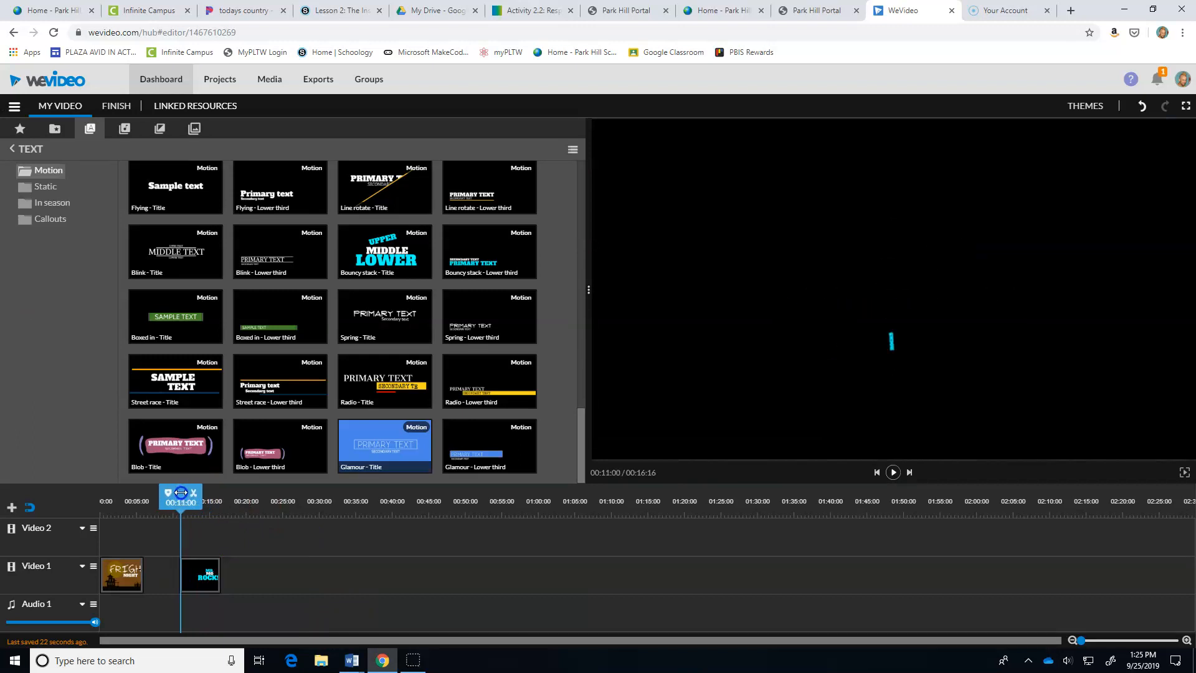
left_click(200, 575)
left_click(893, 472)
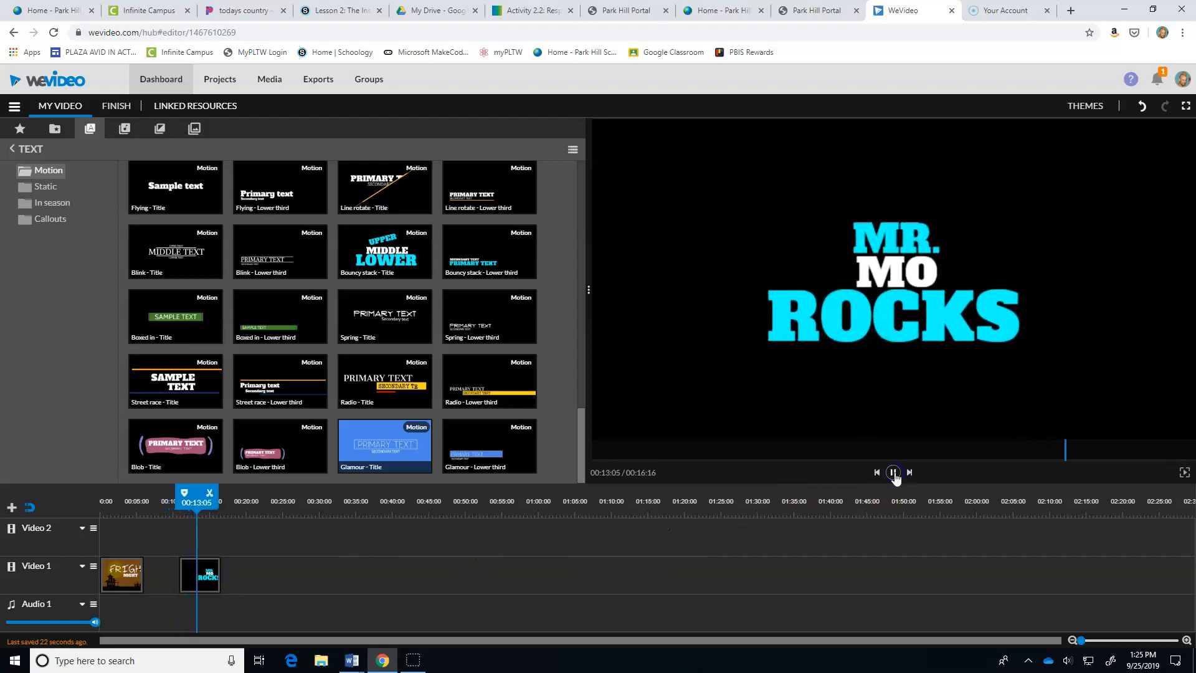
Step: Pause the preview and review the Bouncy stack title's properties and transform settings, closing its editor without changes
left_click(893, 472)
mouse_move(203, 486)
left_mouse_down()
mouse_move(172, 487)
mouse_move(204, 489)
left_mouse_up()
left_click(210, 583)
left_click_drag(210, 583, 196, 578)
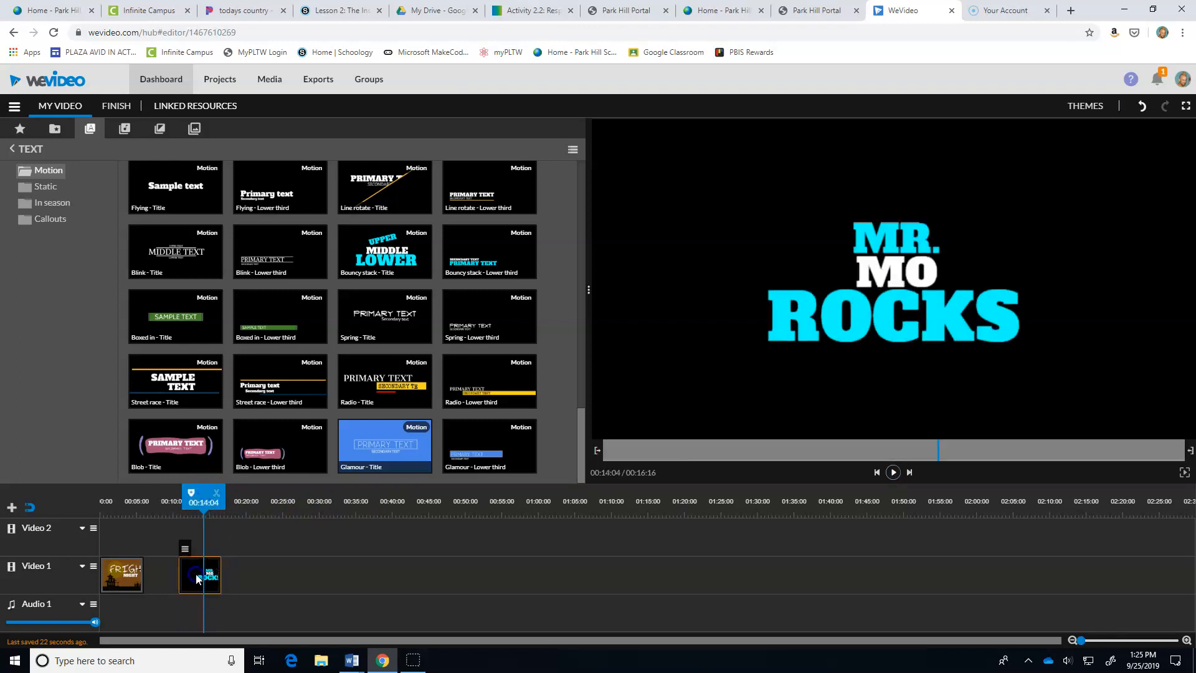
double_click(208, 574)
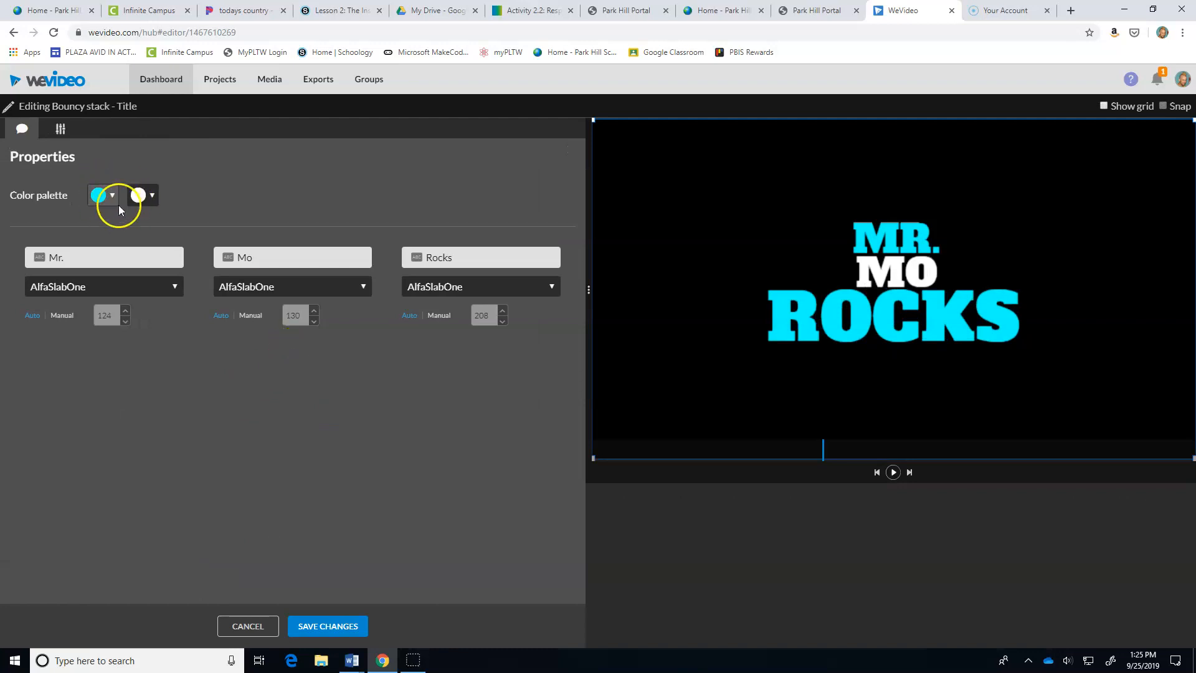
left_click(61, 132)
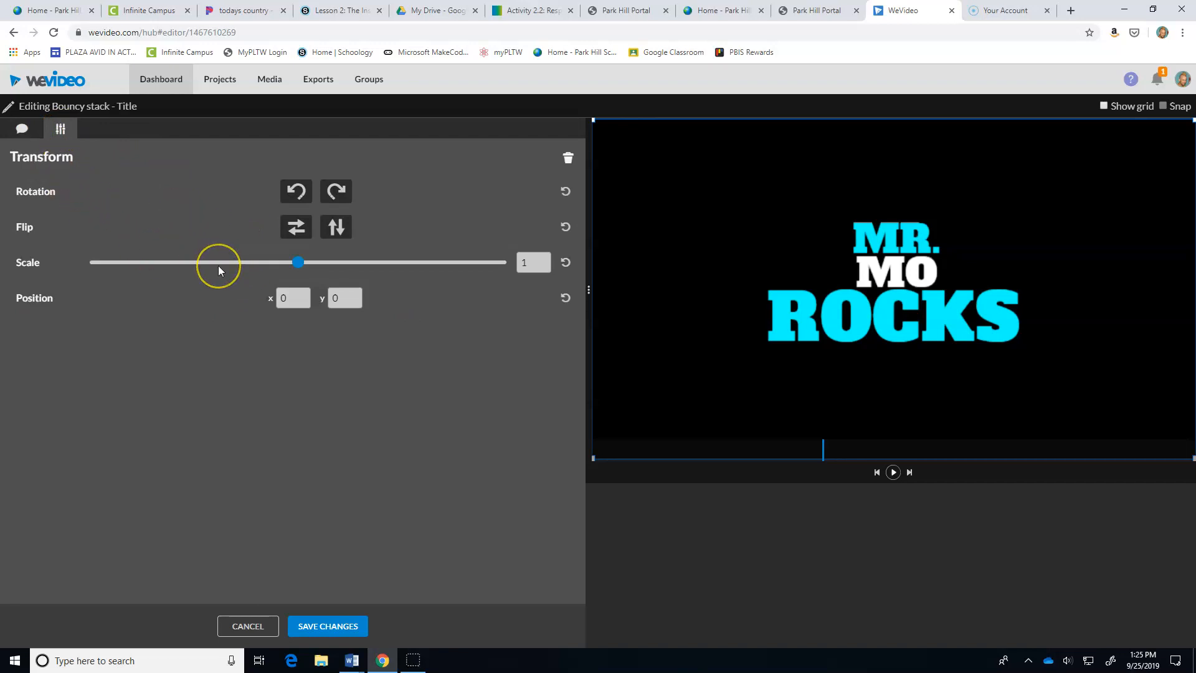
left_click(21, 129)
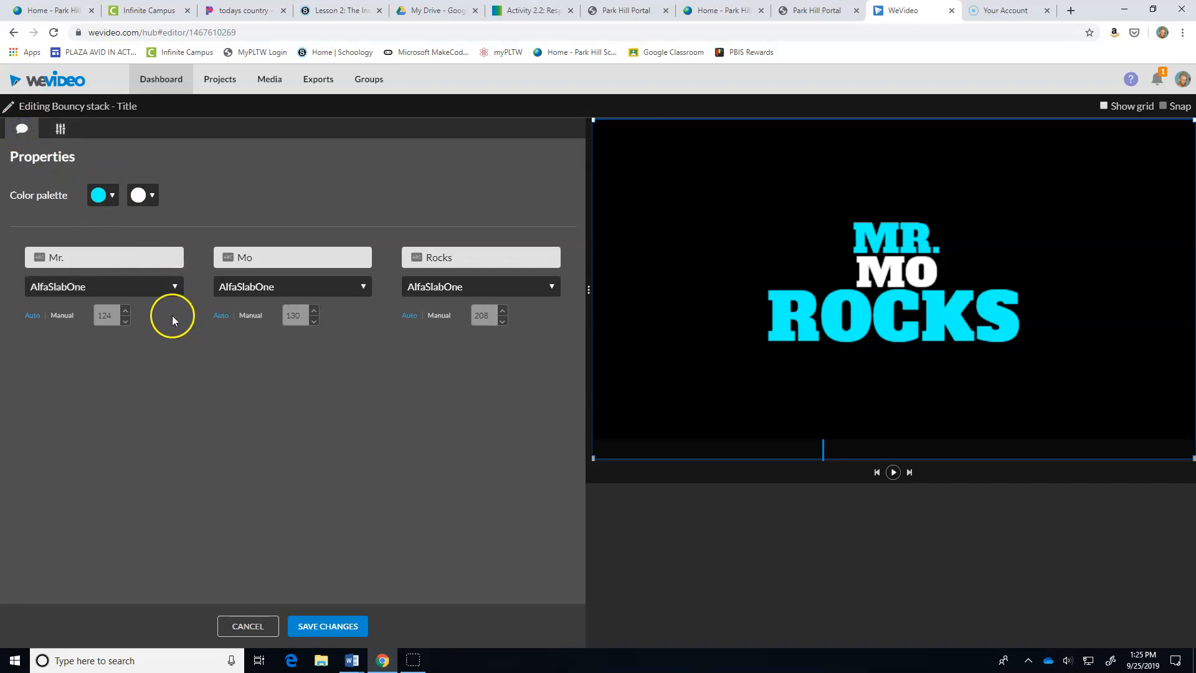
left_click(271, 628)
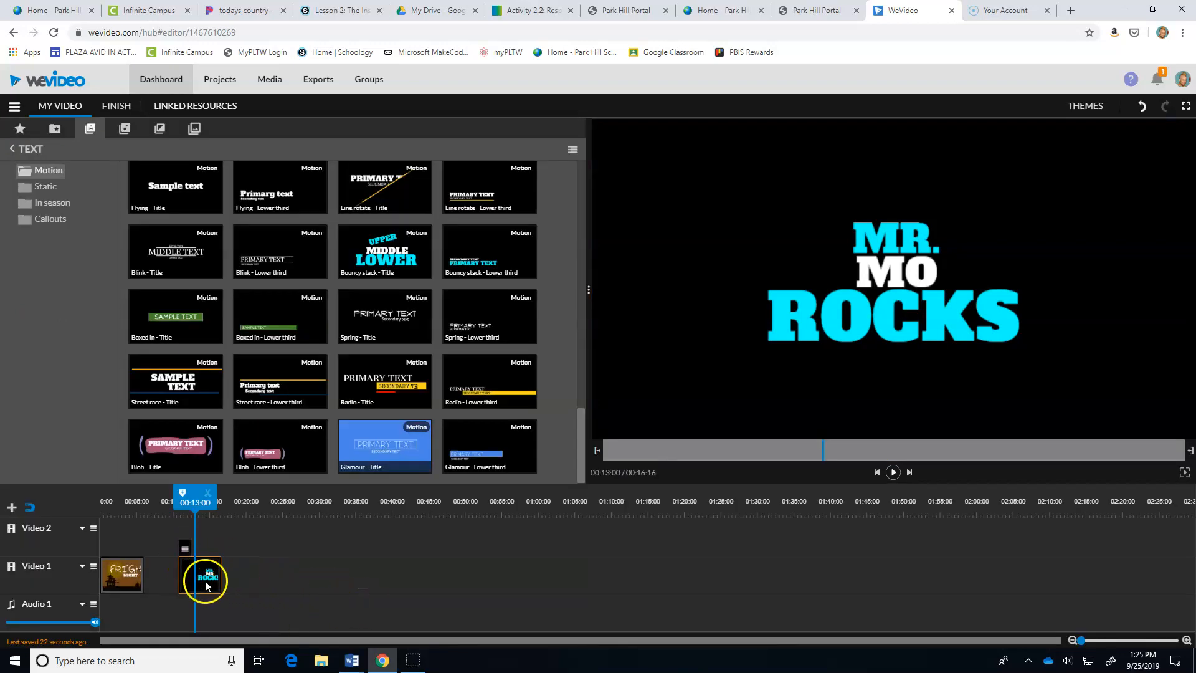
Step: Open the clip editor through the Bouncy stack clip's own timeline options and cancel it without changes
mouse_move(185, 555)
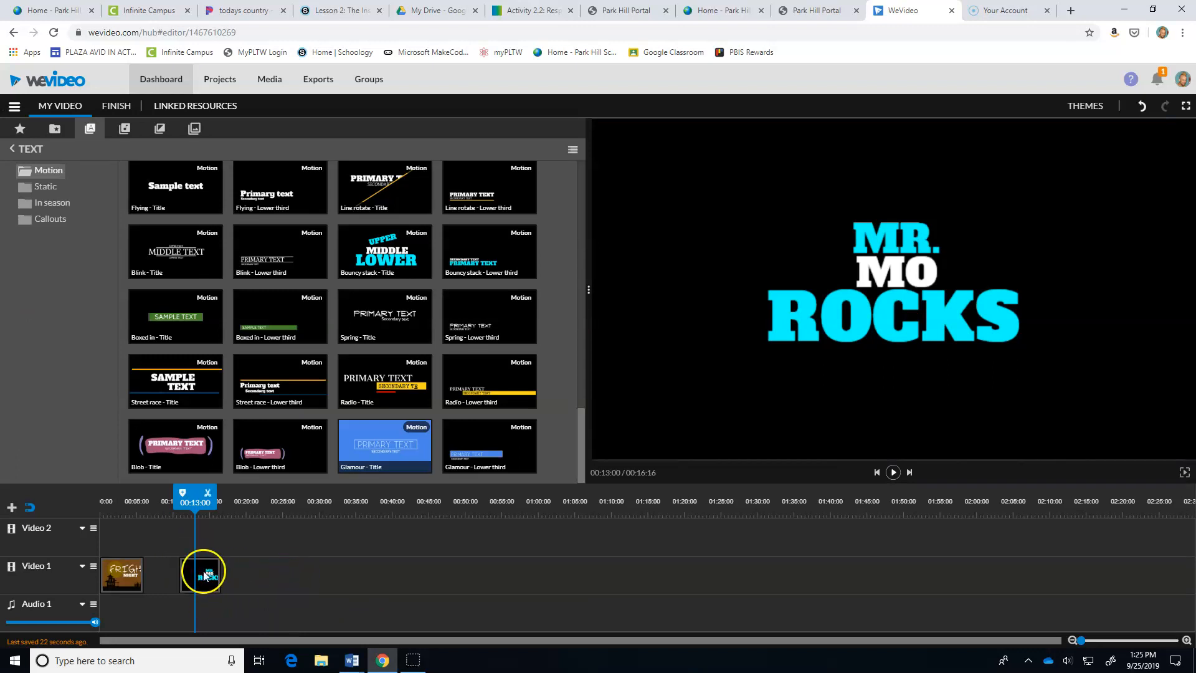
mouse_move(191, 559)
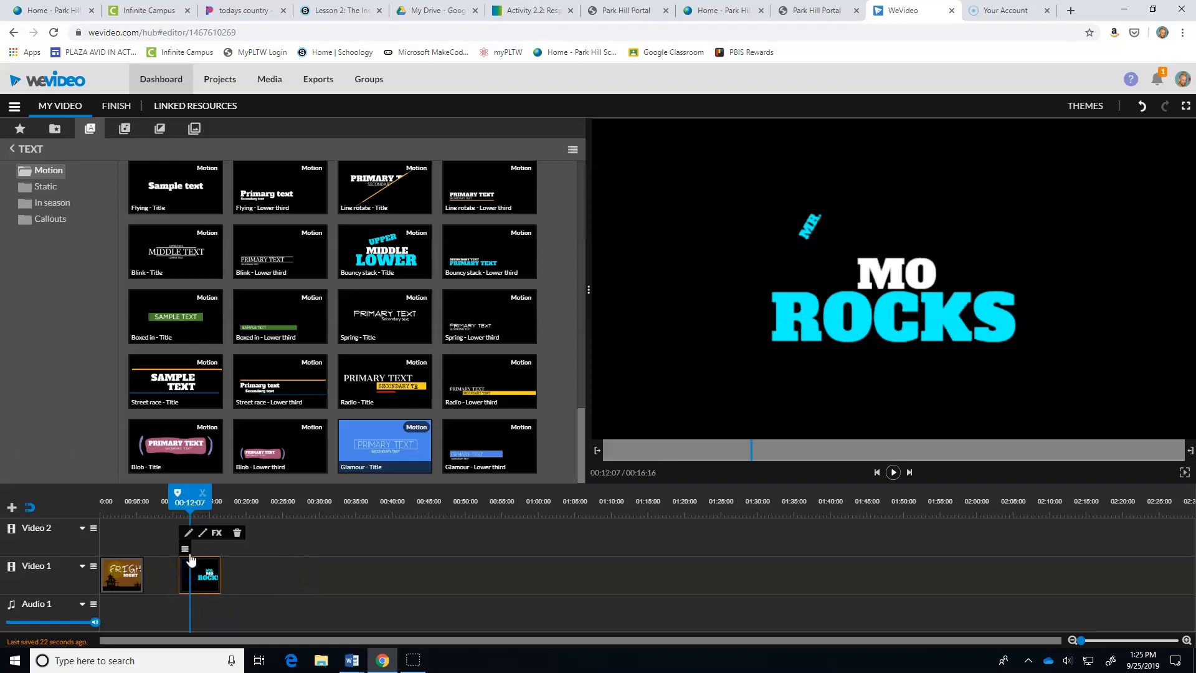
left_click(186, 535)
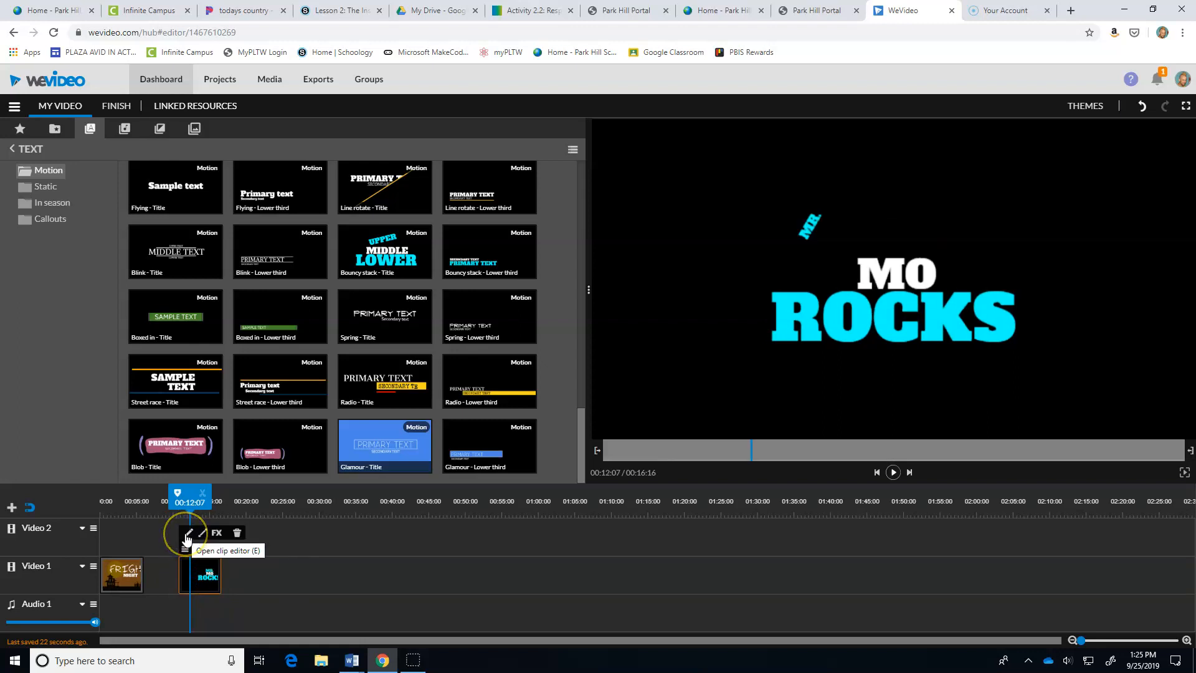
left_click(187, 535)
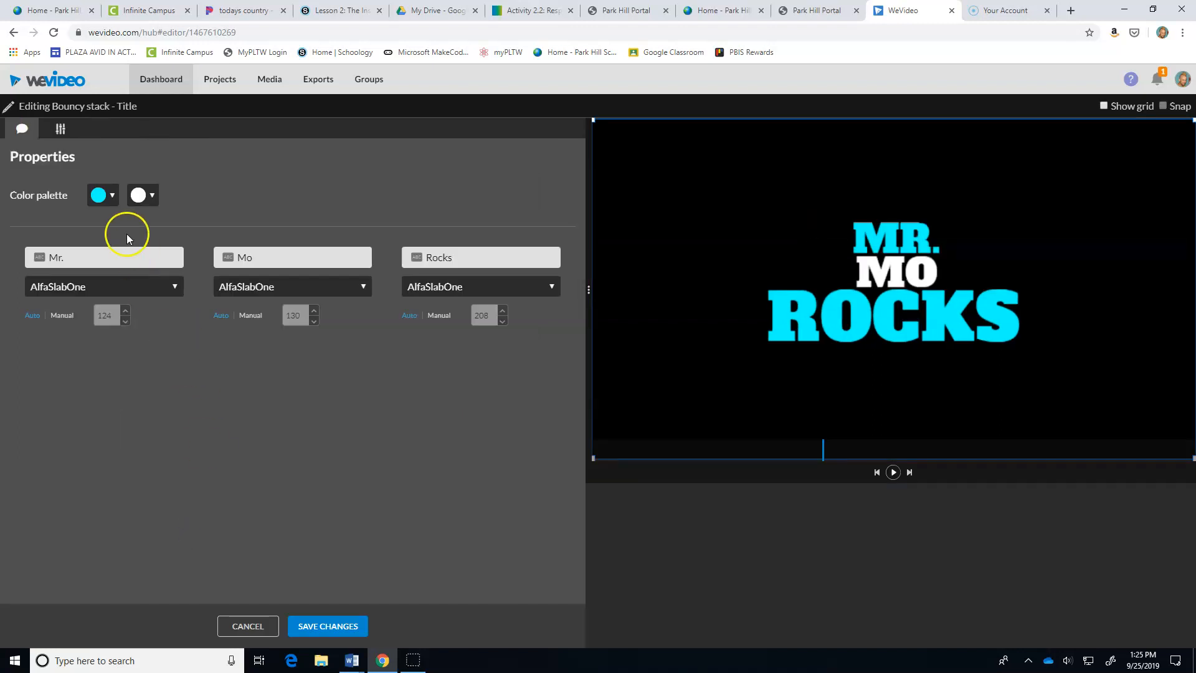
left_click(252, 627)
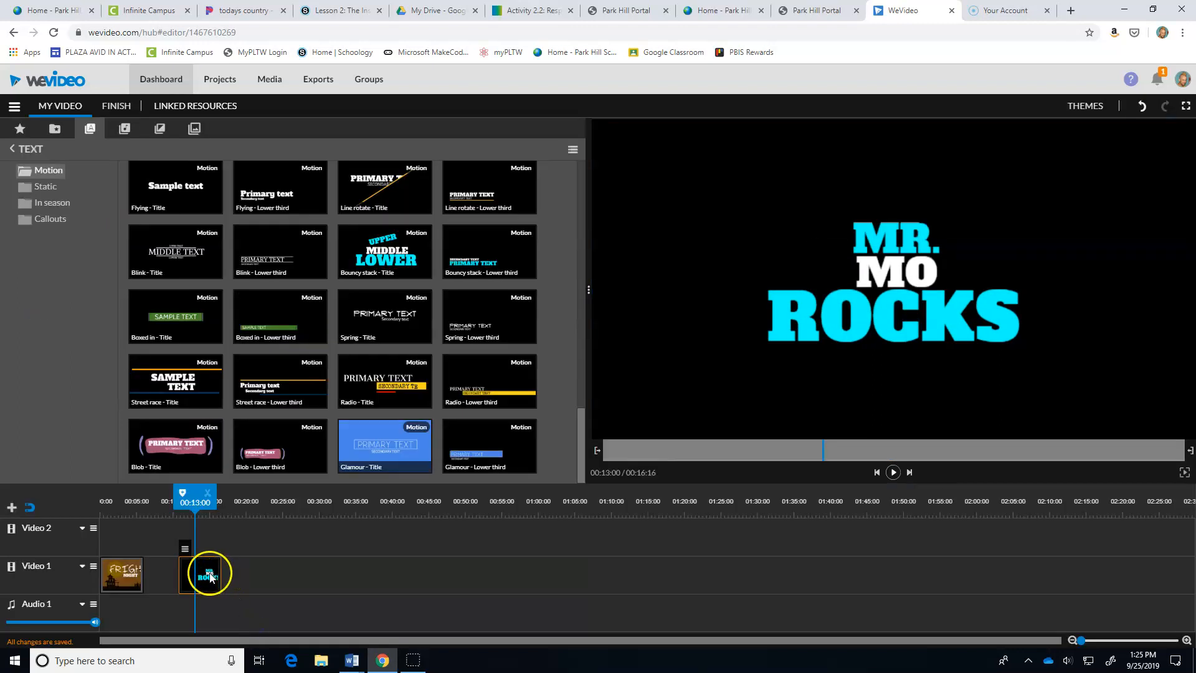
Step: Fade the Bouncy stack title in and out by lowering the clip's opacity at its start and end points
left_click(188, 558)
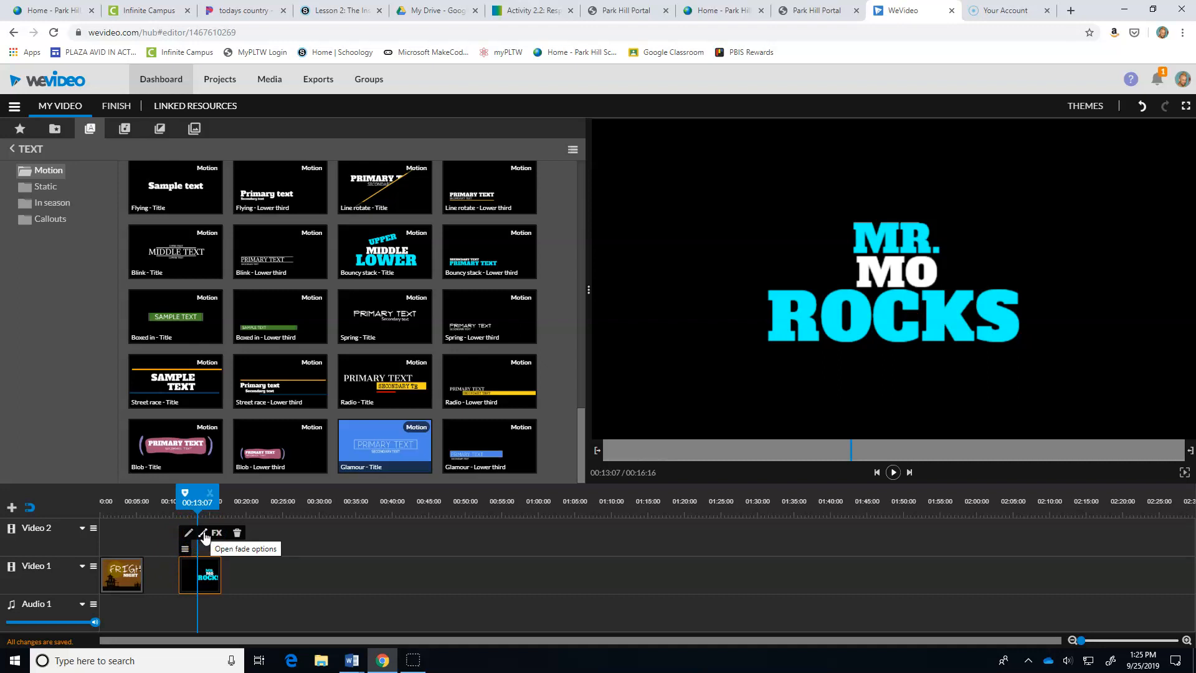
left_click(204, 533)
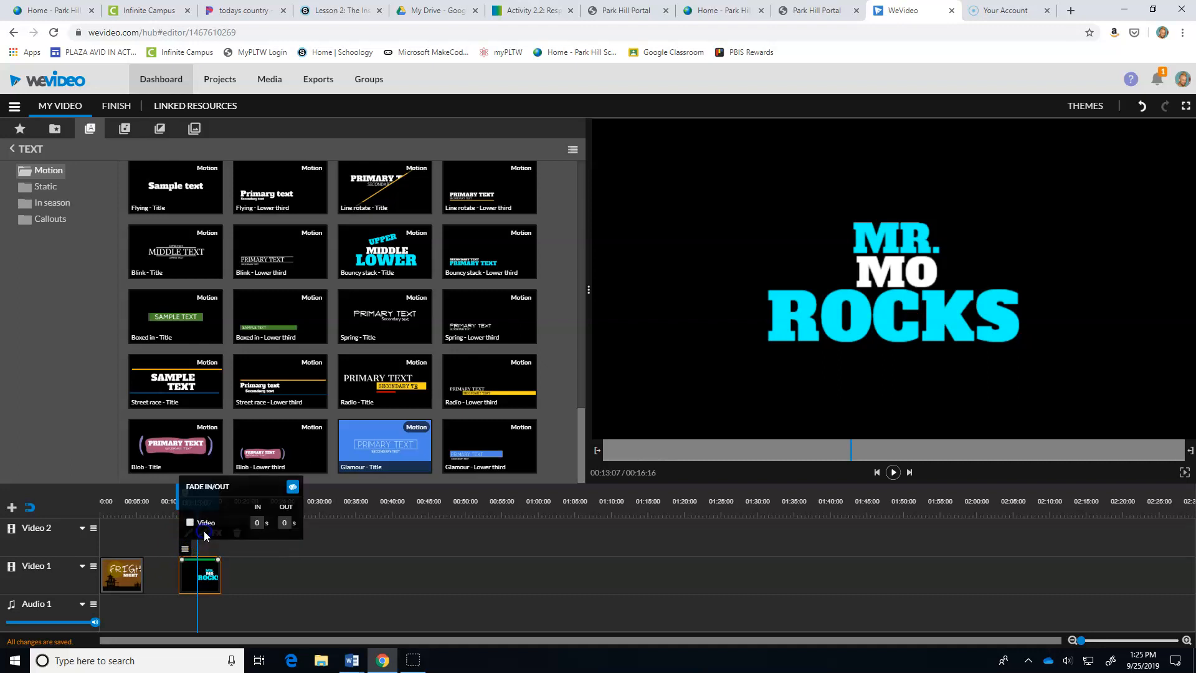
left_click(183, 565)
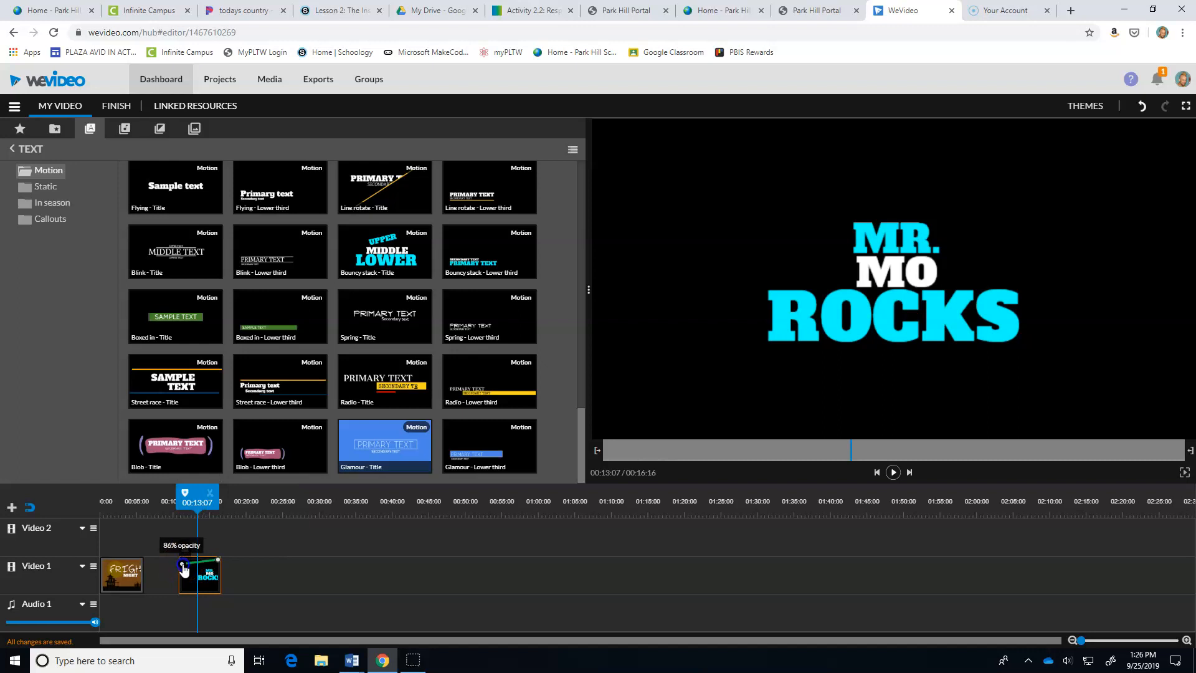
left_click_drag(181, 576, 182, 559)
left_click(205, 564)
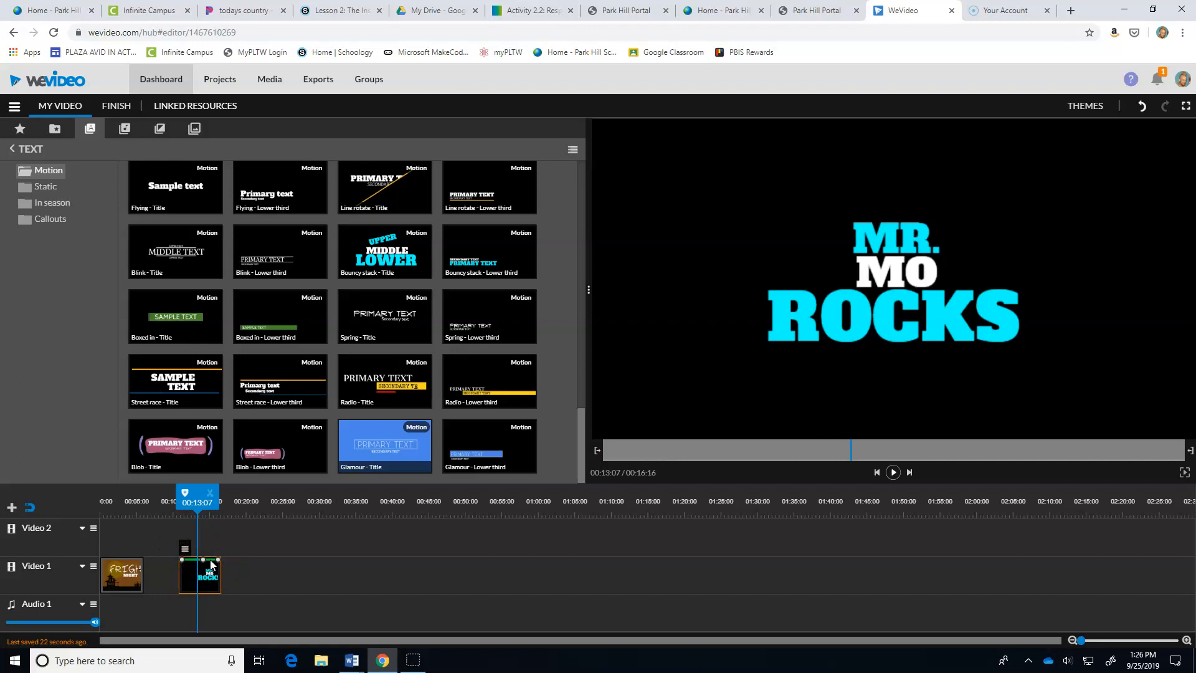
left_click_drag(219, 570, 221, 586)
left_click_drag(184, 564, 181, 590)
Step: Play the Bouncy stack title from its beginning to check the fade in and fade out
left_click_drag(194, 507, 179, 506)
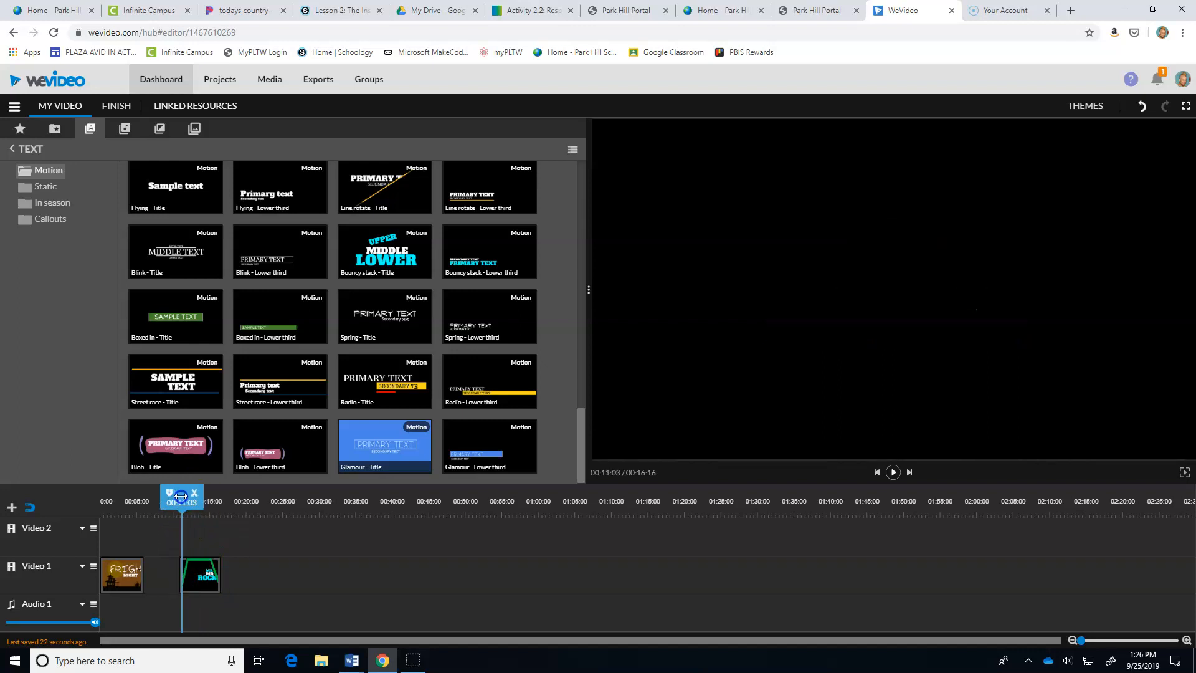
left_click(893, 473)
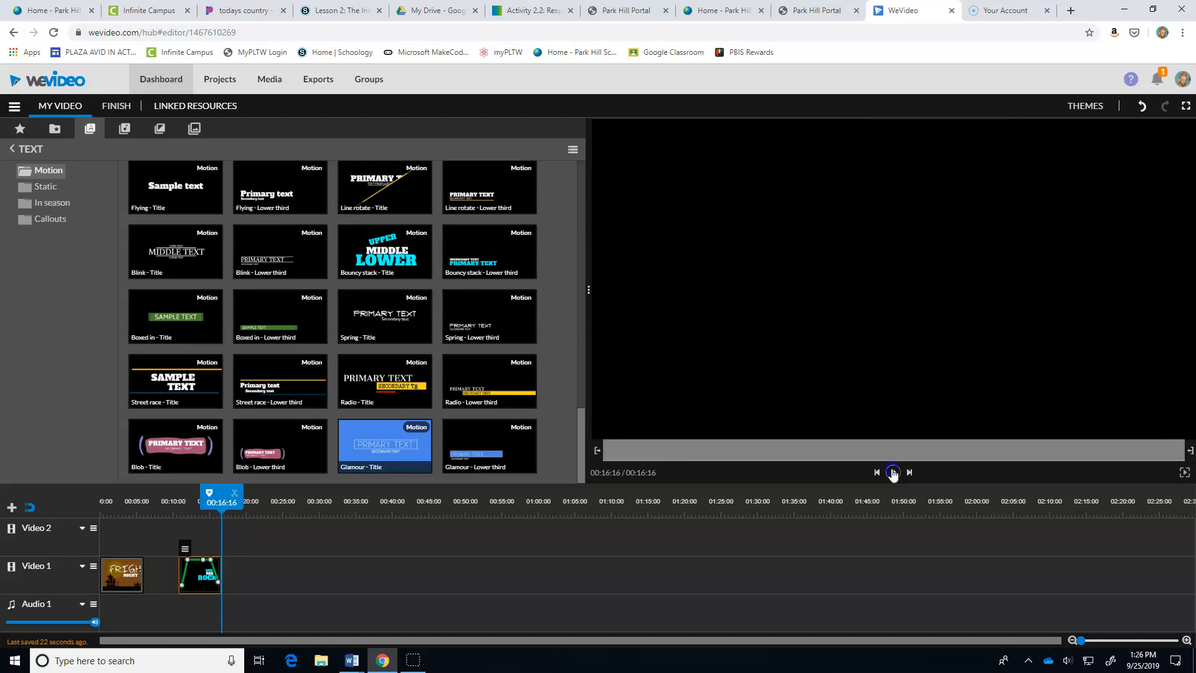
left_click(892, 472)
Step: Examine the effects available for the Bouncy stack title clip and close them without applying any
left_click_drag(106, 495, 202, 499)
left_click(199, 574)
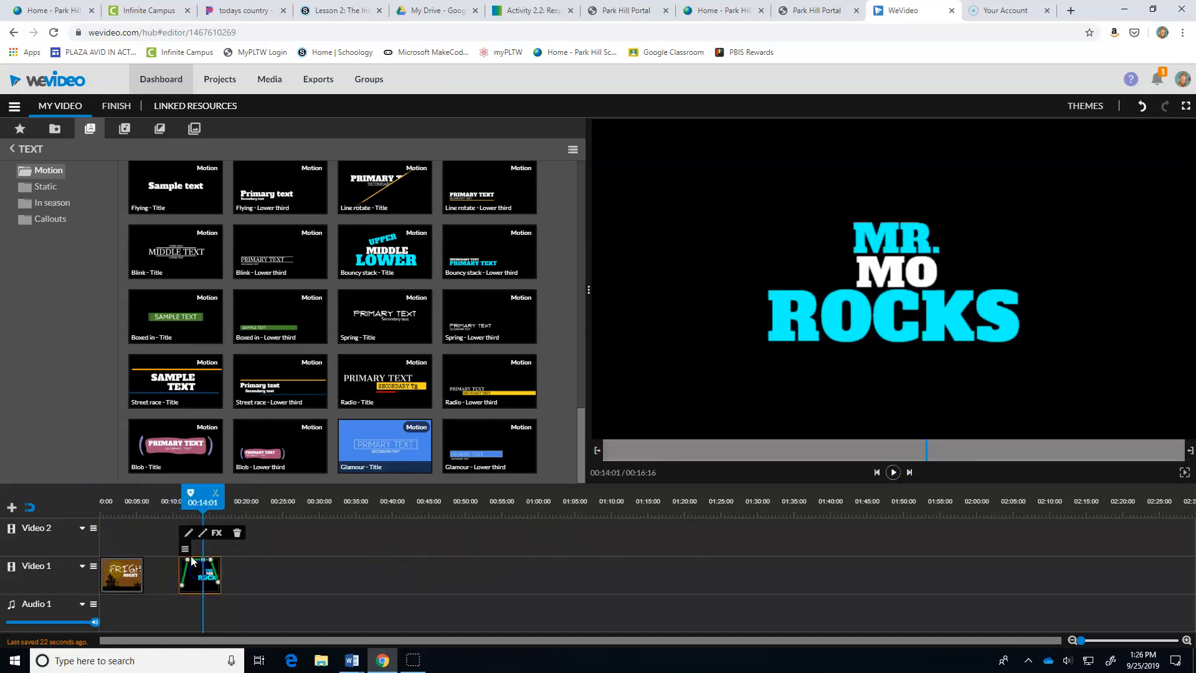
left_click(217, 534)
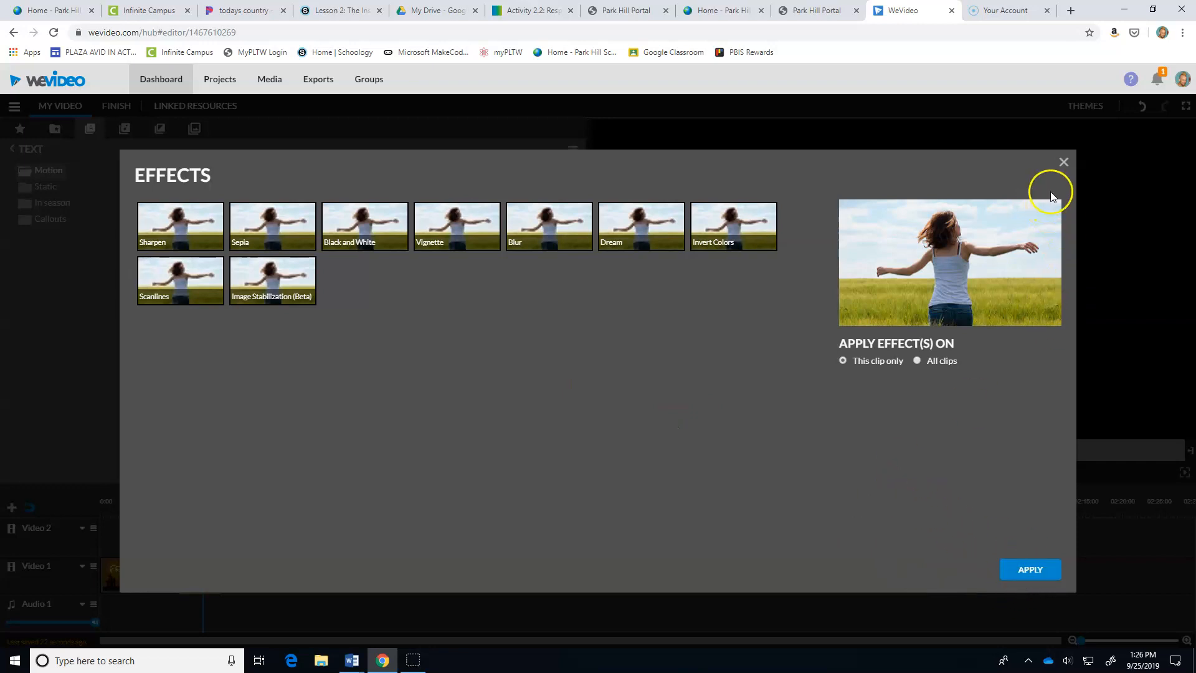
left_click(1062, 164)
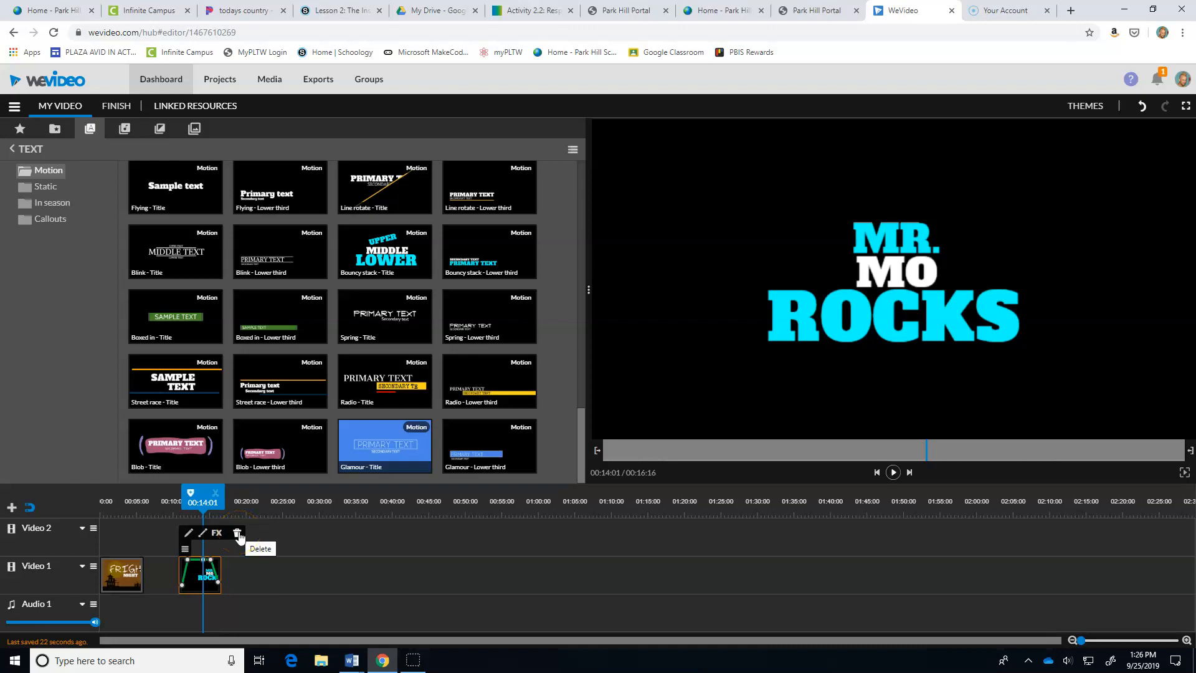
left_click_drag(196, 489, 195, 502)
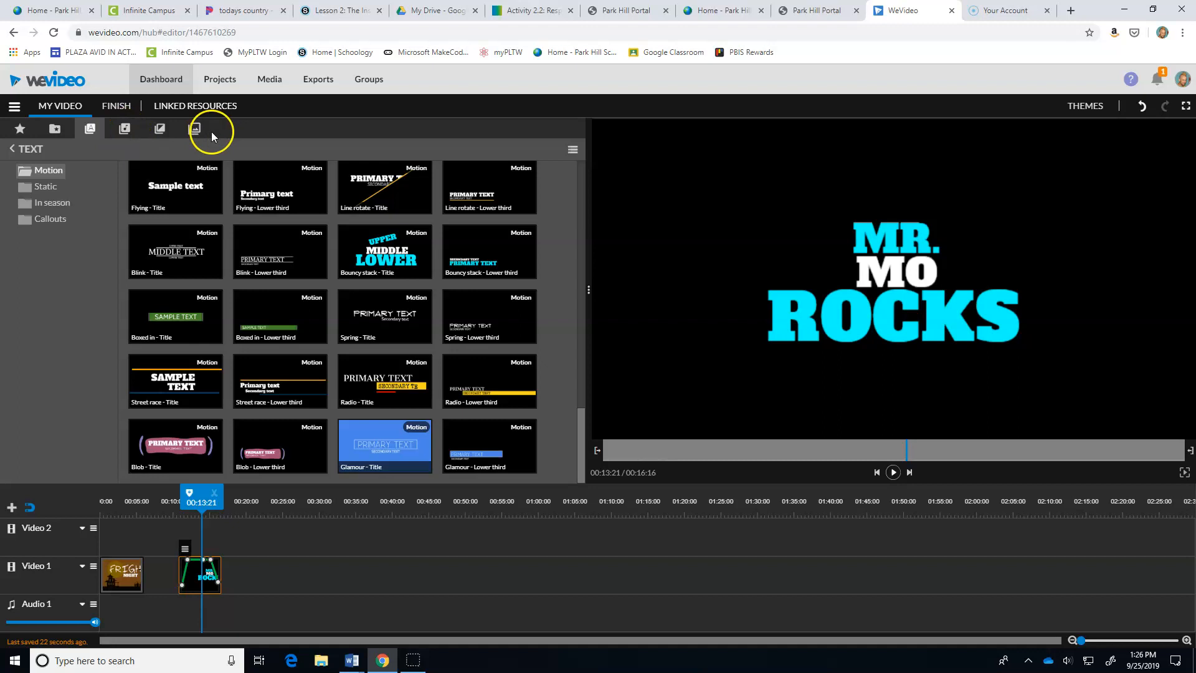
Step: Place the Beating Heart graphic overlay at the start of the Video 2 track, above the Fright Night title
left_click(193, 129)
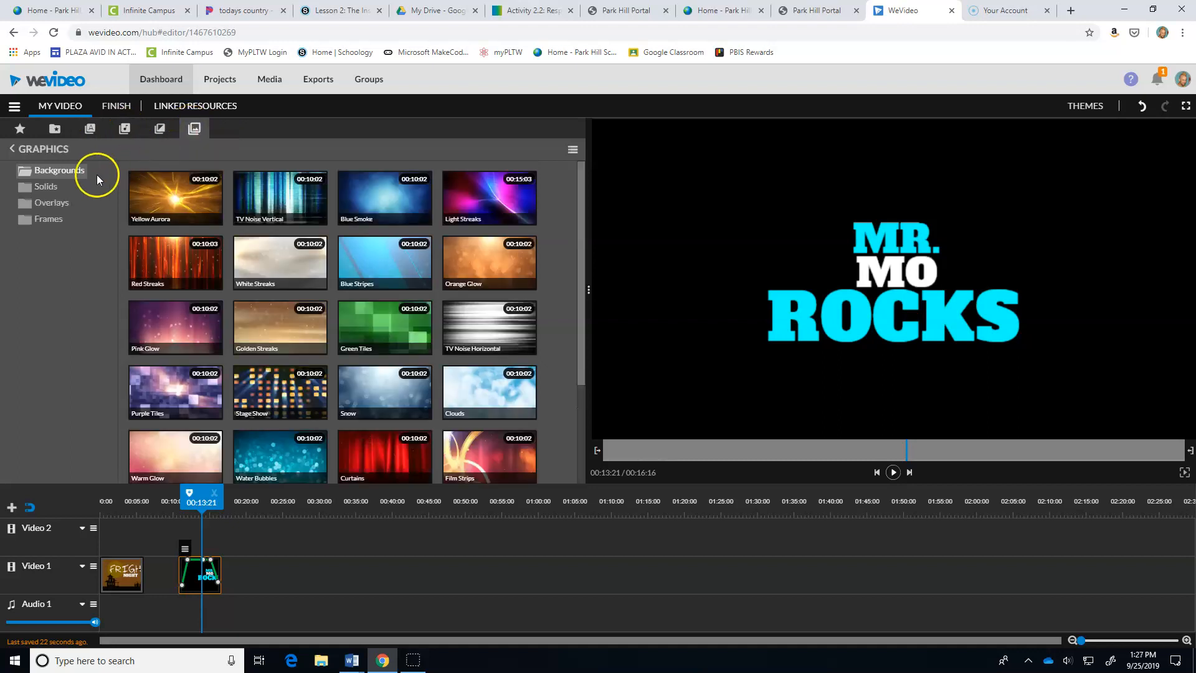
left_click(49, 187)
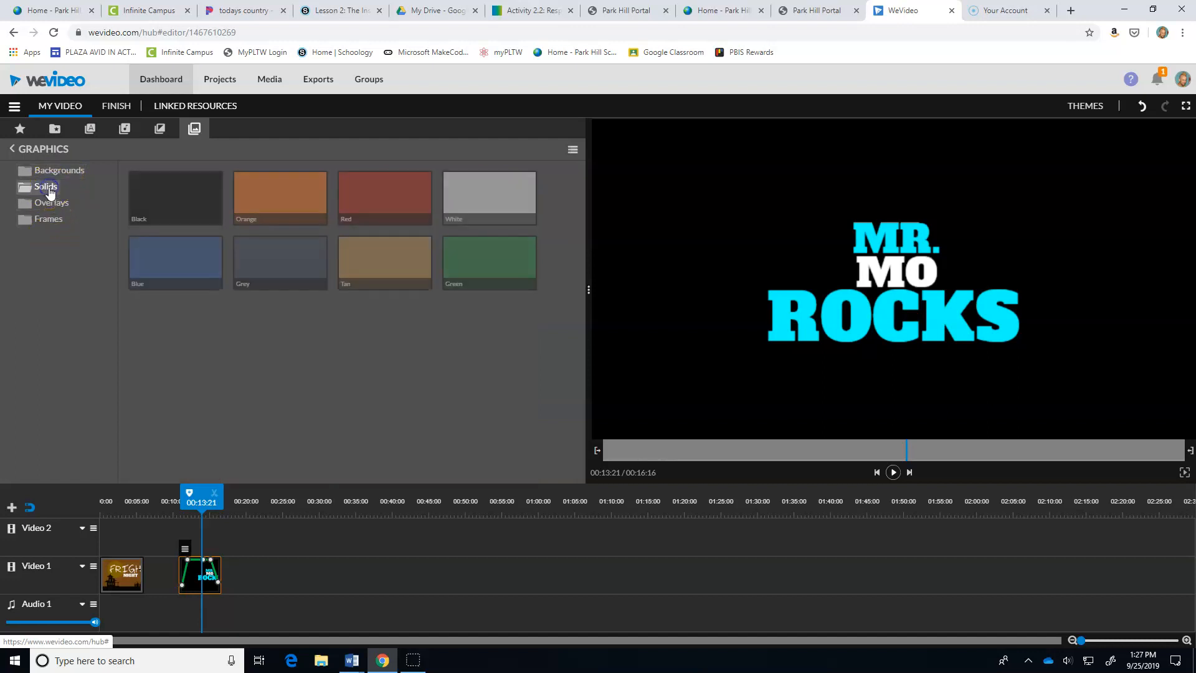
left_click(53, 203)
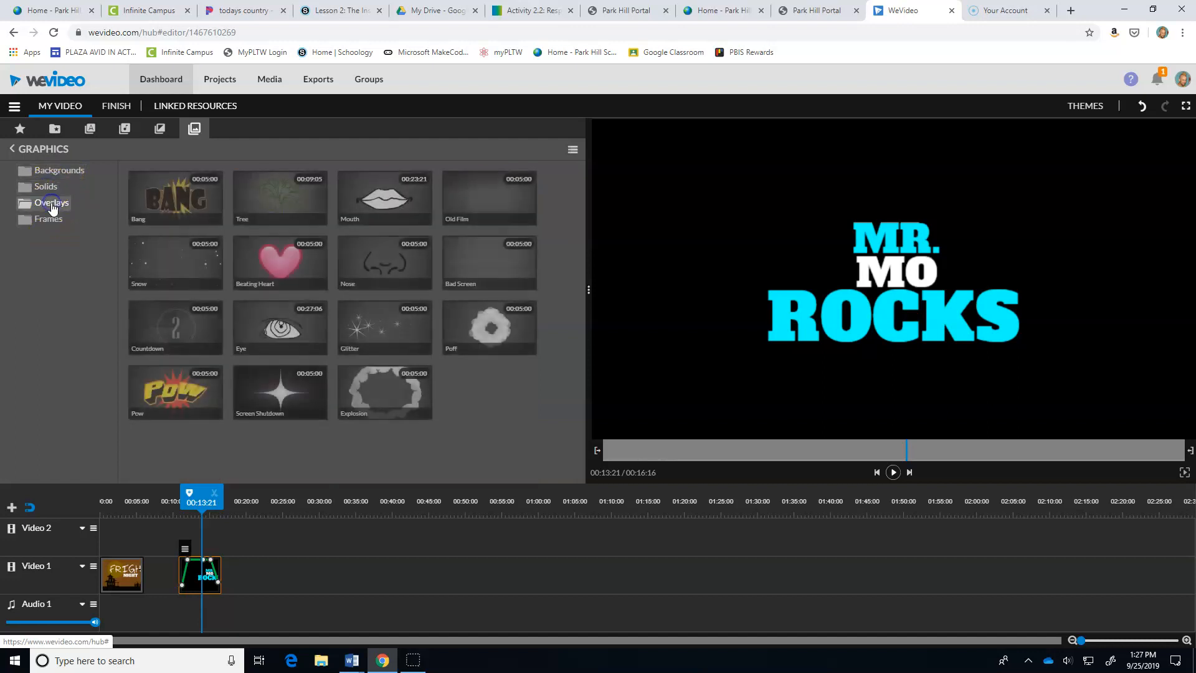
left_click(143, 283)
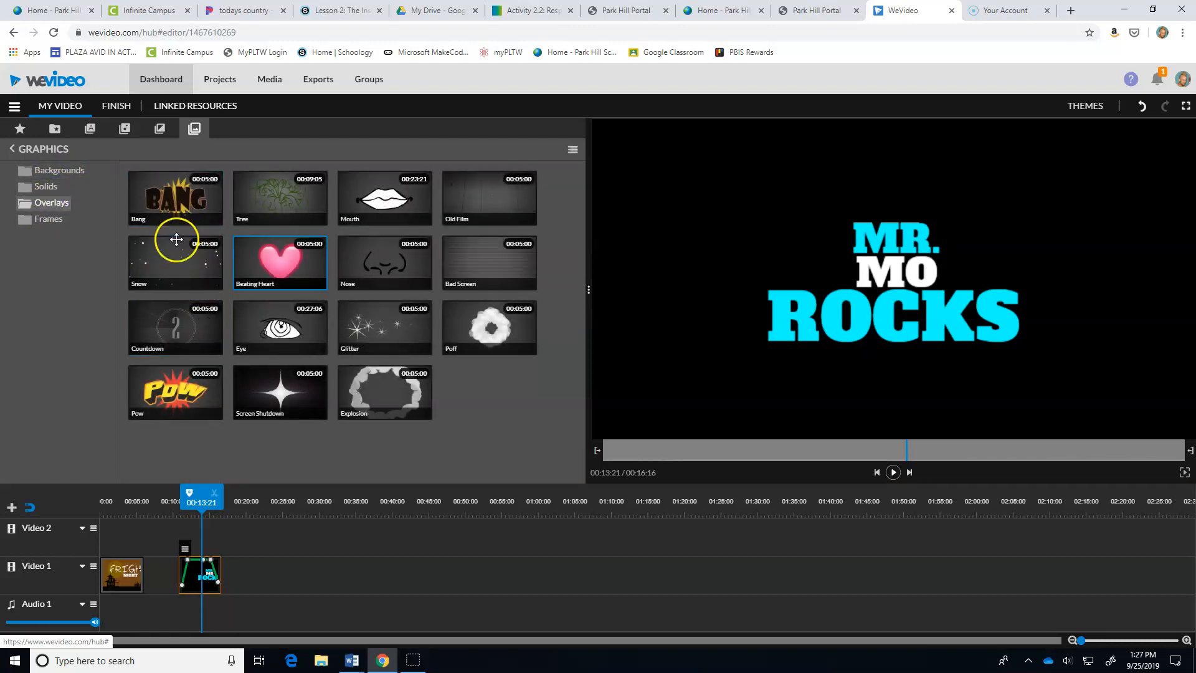
left_click(262, 282)
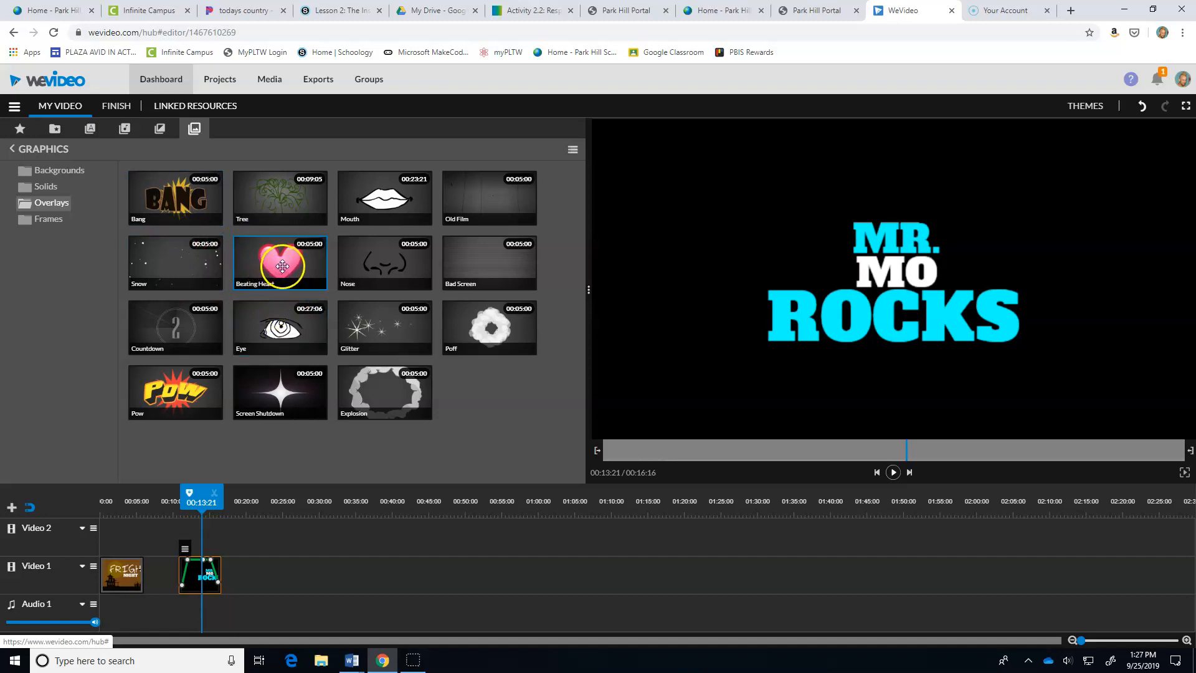
left_click_drag(282, 266, 124, 486)
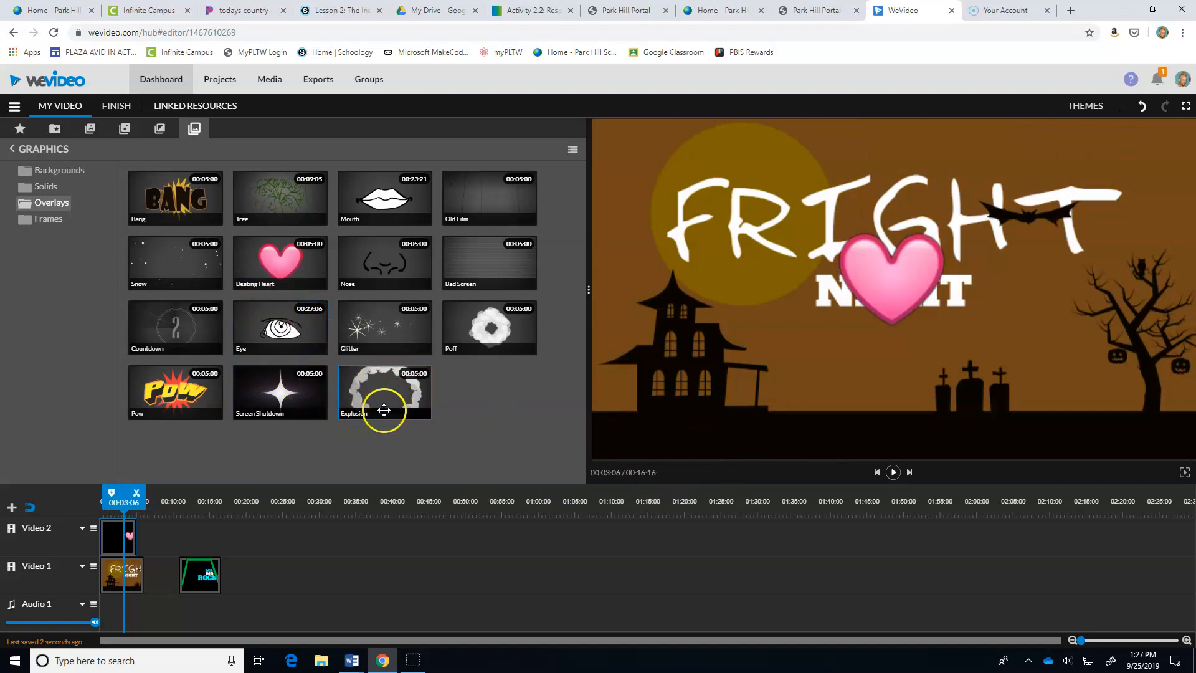
Step: Preview the Heart frame graphic and inspect how the Beating Heart overlay covers the Fright Night title near the timeline's start
left_click(48, 220)
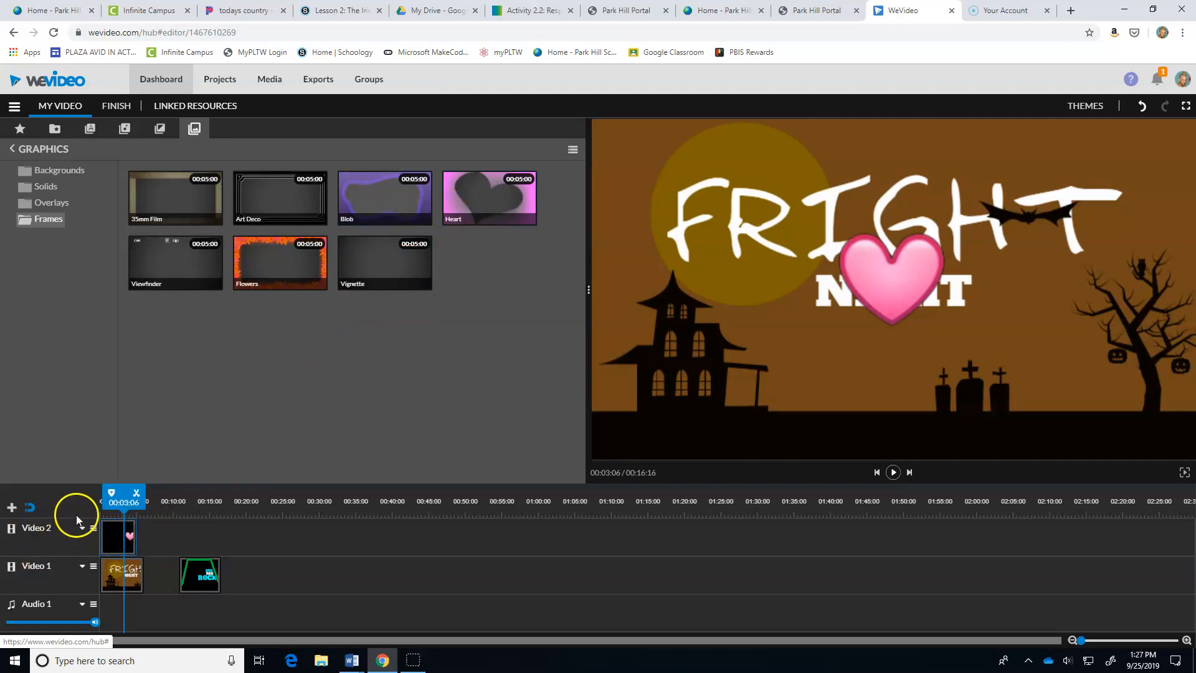
mouse_move(476, 199)
left_mouse_down()
mouse_move(216, 471)
mouse_move(151, 500)
mouse_move(140, 487)
mouse_move(134, 495)
mouse_move(167, 507)
left_mouse_up()
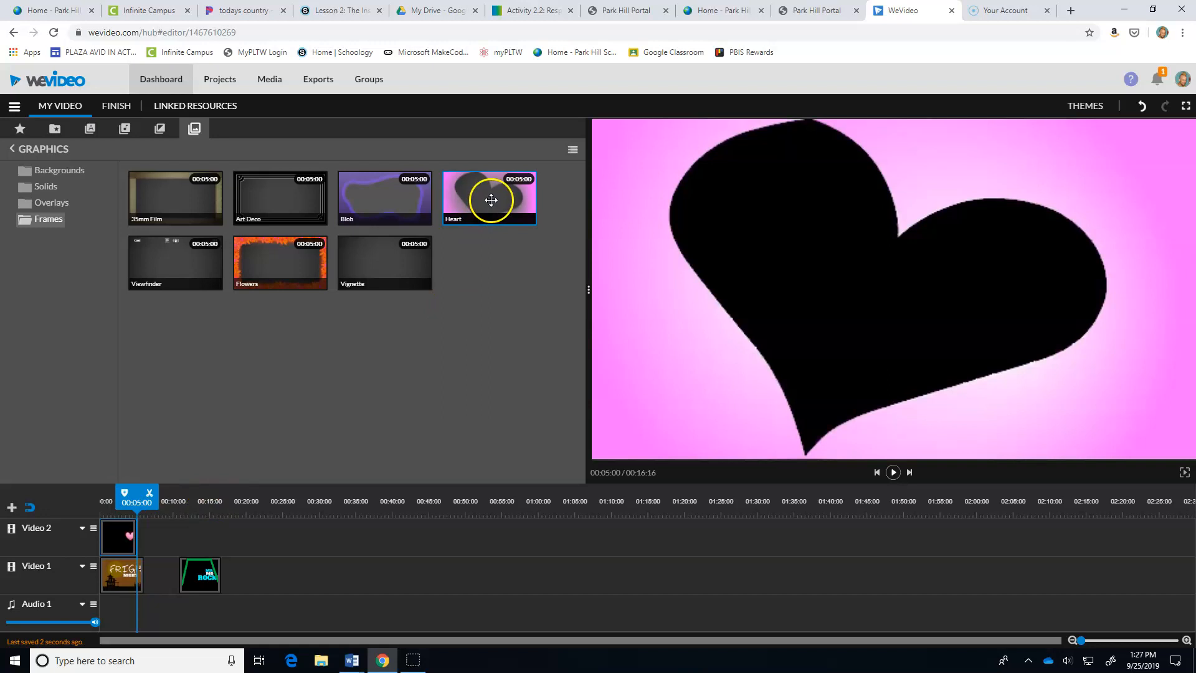
left_click_drag(133, 486, 104, 484)
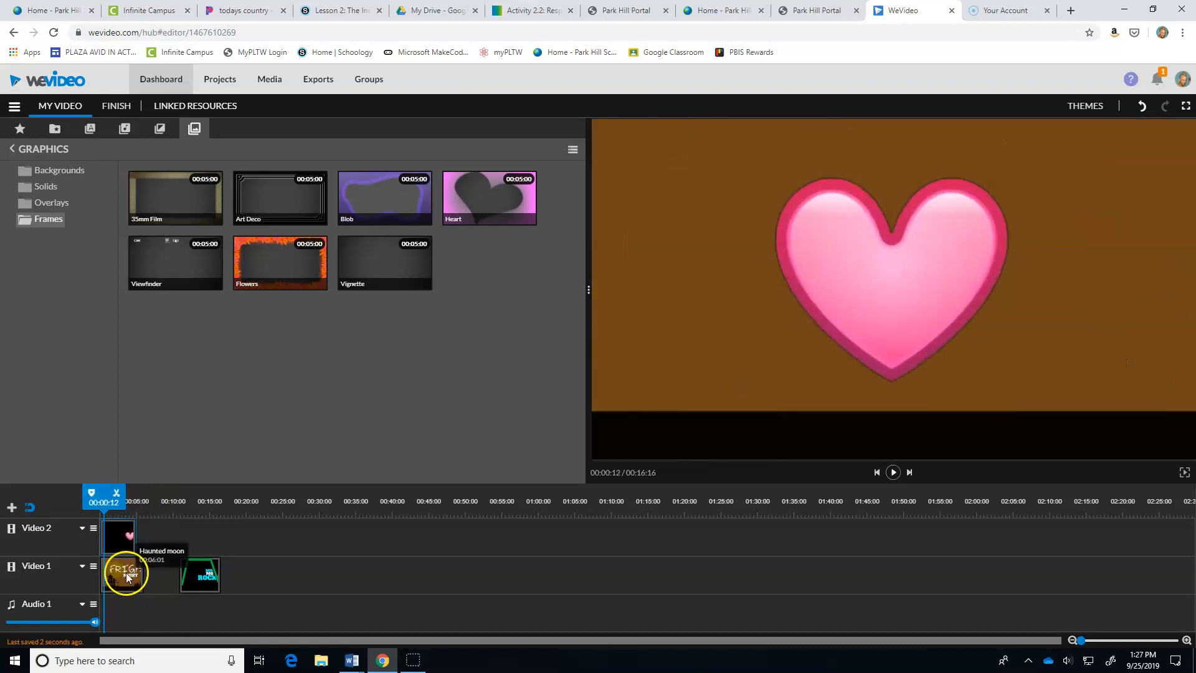
Step: Move the Beating Heart to Video 1 and the Fright Night title to Video 2 at about 23 seconds, and check their stacking
left_click_drag(124, 535, 287, 572)
left_click_drag(119, 578, 288, 538)
left_click_drag(264, 489, 286, 486)
Step: Put the Fright Night title on Video 1 and the Beating Heart on Video 2, both starting at about 29 seconds
left_click(301, 537)
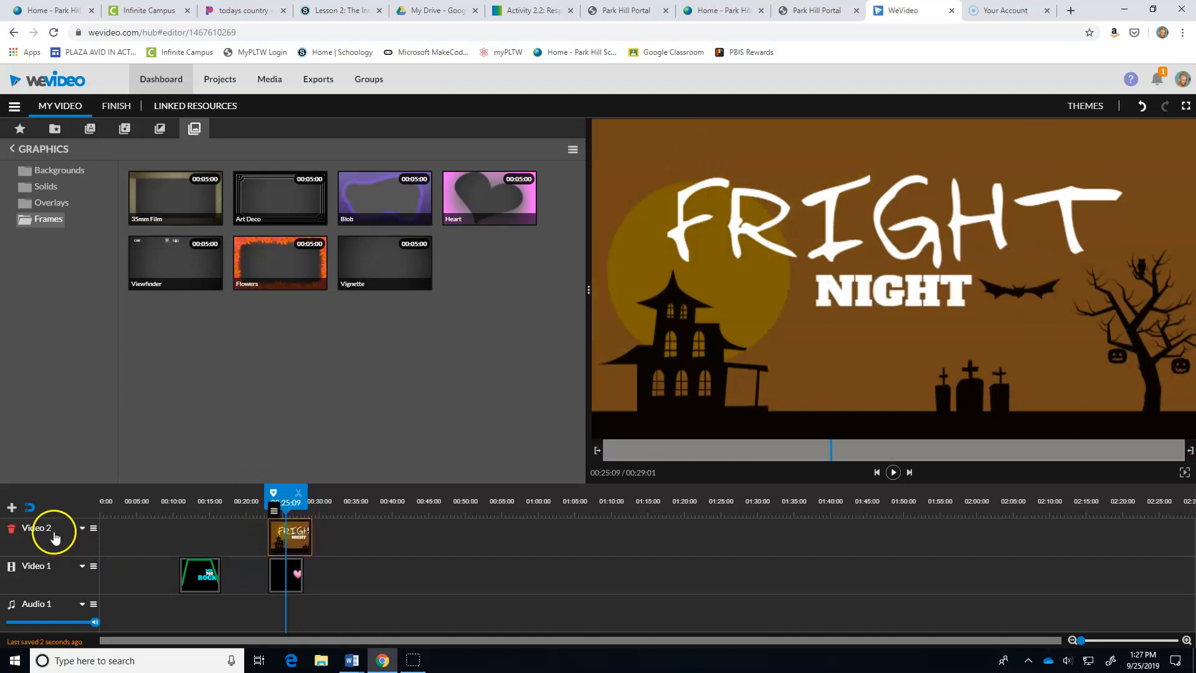
double_click(303, 530)
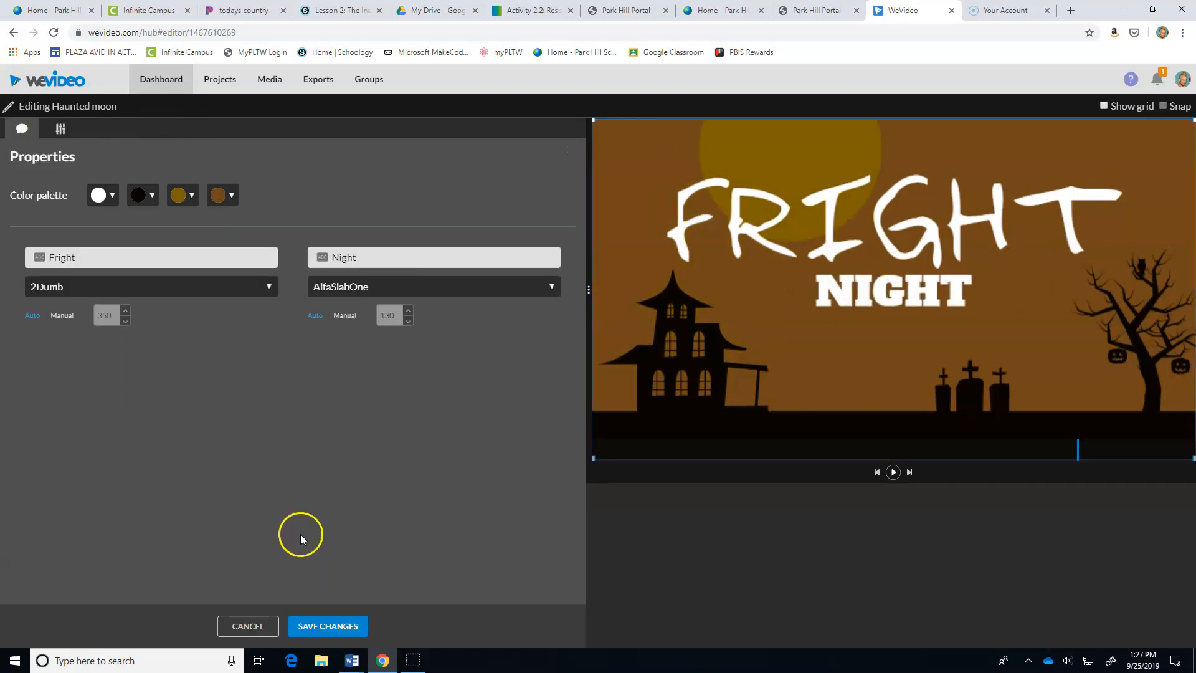
left_click(248, 625)
left_click_drag(293, 532, 332, 536)
Step: Place the Yellow Glow background on Video 2 at about 10 seconds, over the Bouncy stack title, and check the stacked clips in the preview
left_click_drag(308, 488, 191, 498)
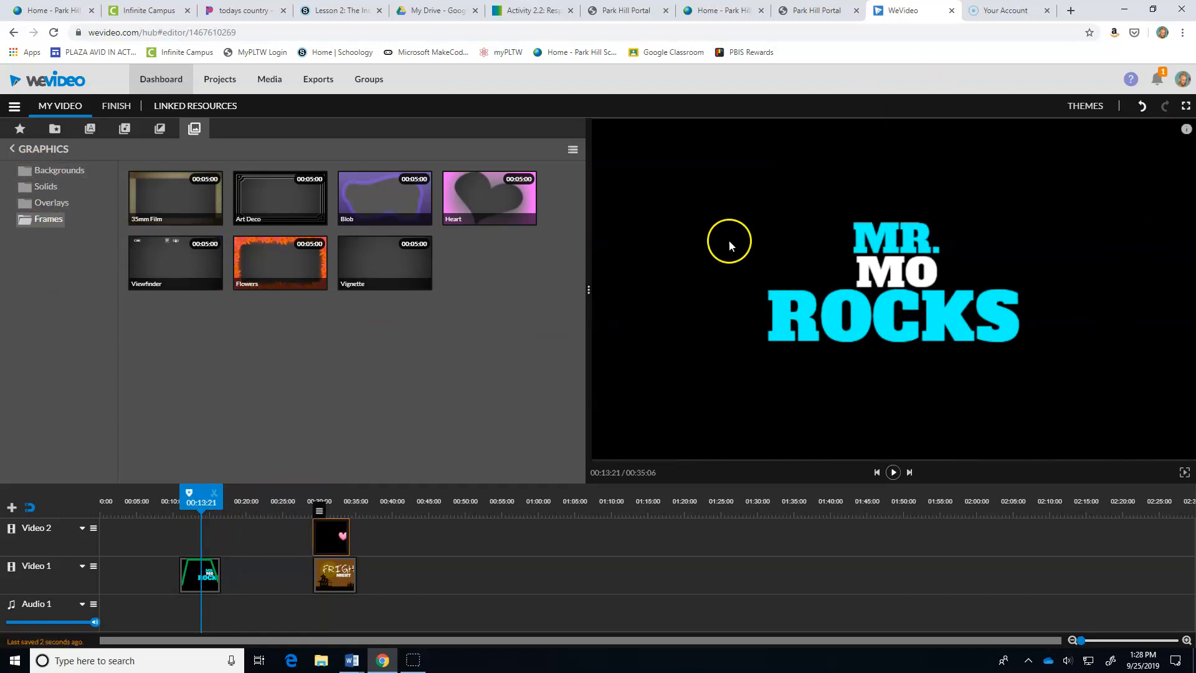
left_click(56, 171)
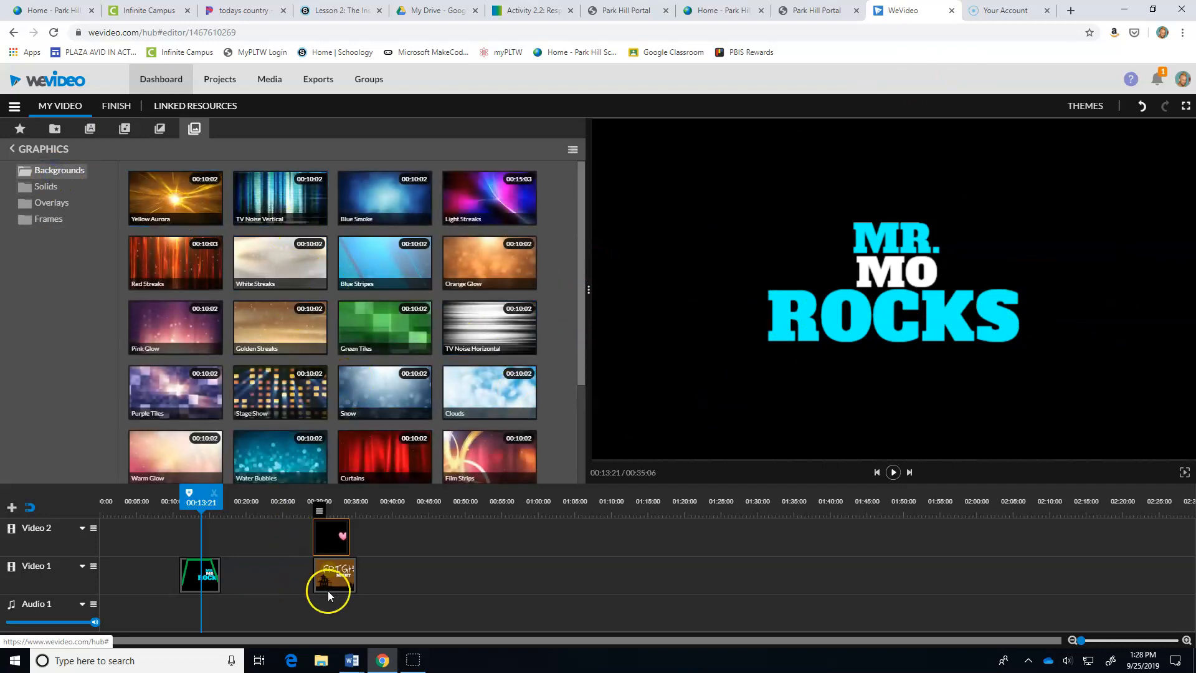
left_click_drag(581, 330, 584, 435)
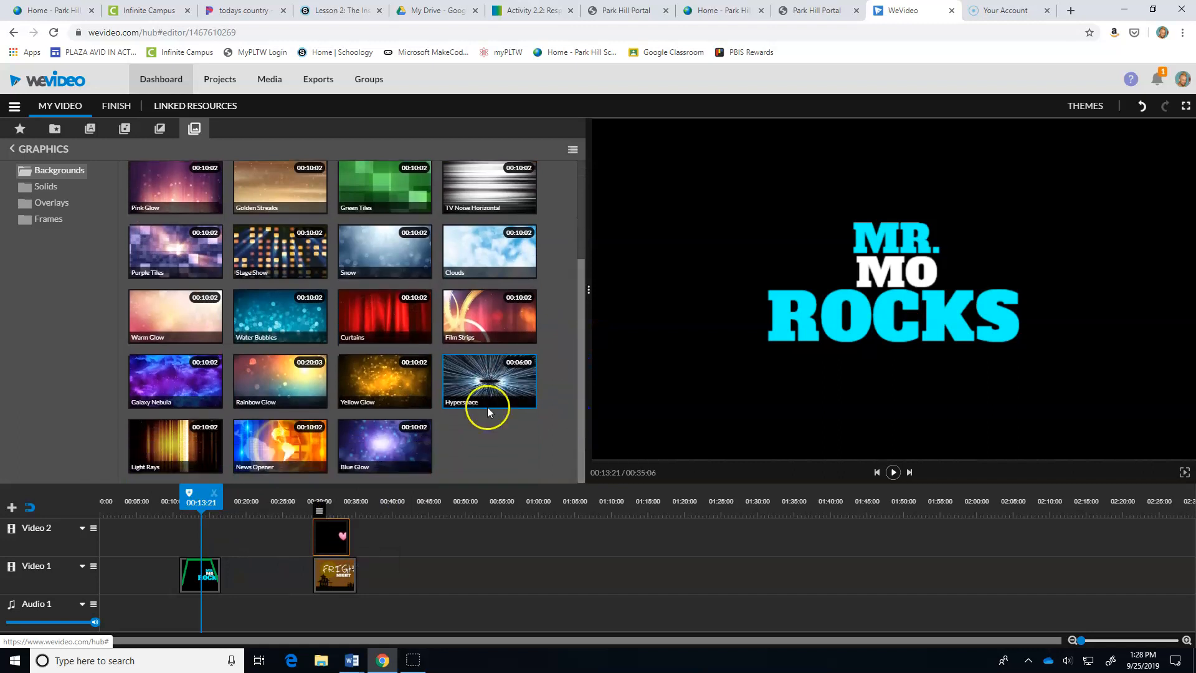
left_click_drag(380, 382, 188, 540)
left_click_drag(169, 489, 200, 485)
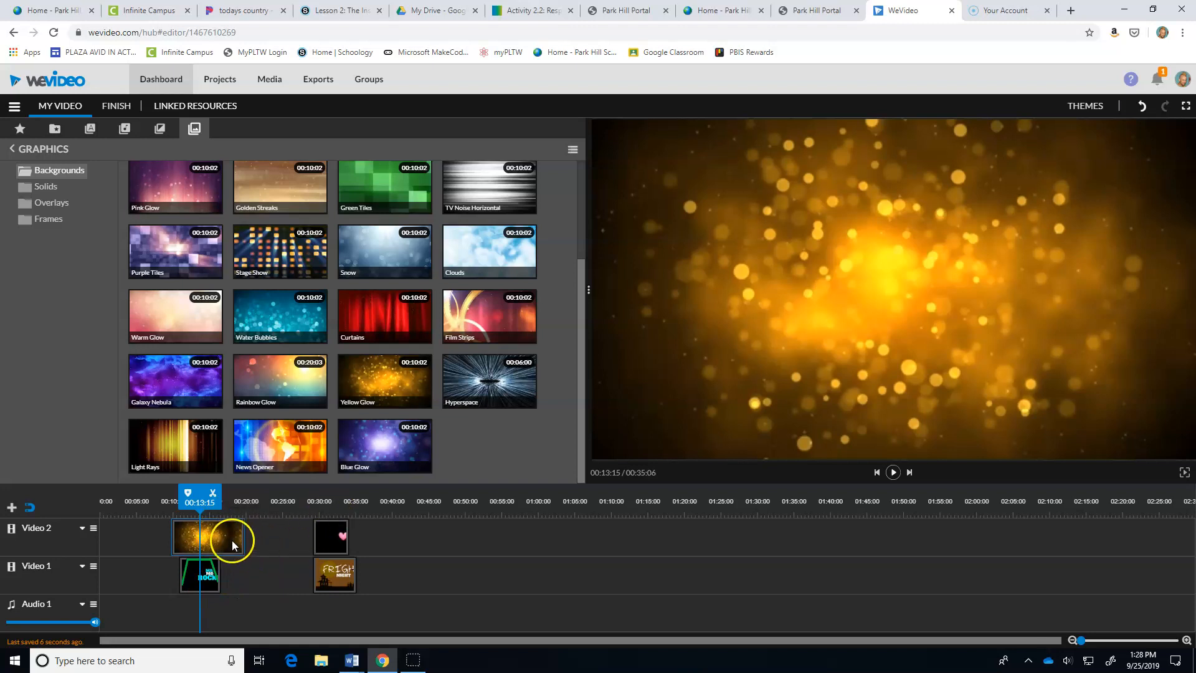
Step: Move the Yellow Glow background to Video 1 and the Bouncy stack title to Video 2 at about 40 seconds, and preview them together
left_click_drag(220, 541, 444, 576)
left_click_drag(210, 581, 426, 536)
mouse_move(396, 492)
left_mouse_down()
mouse_move(417, 493)
mouse_move(402, 493)
left_mouse_up()
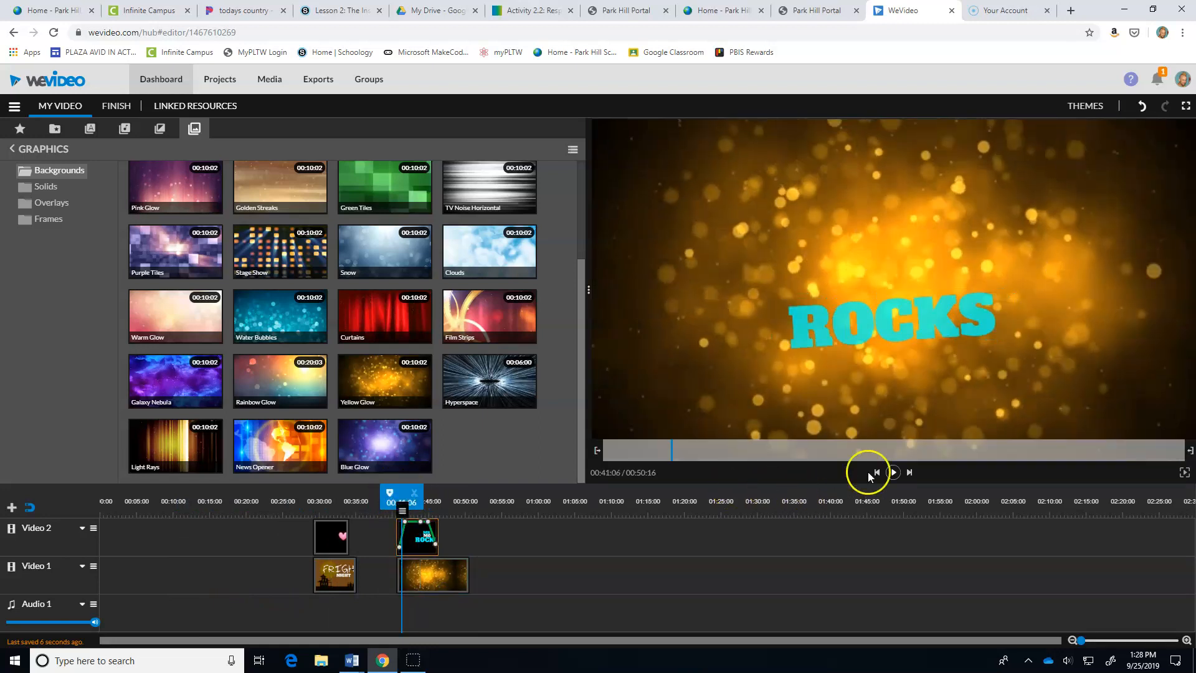
left_click(897, 476)
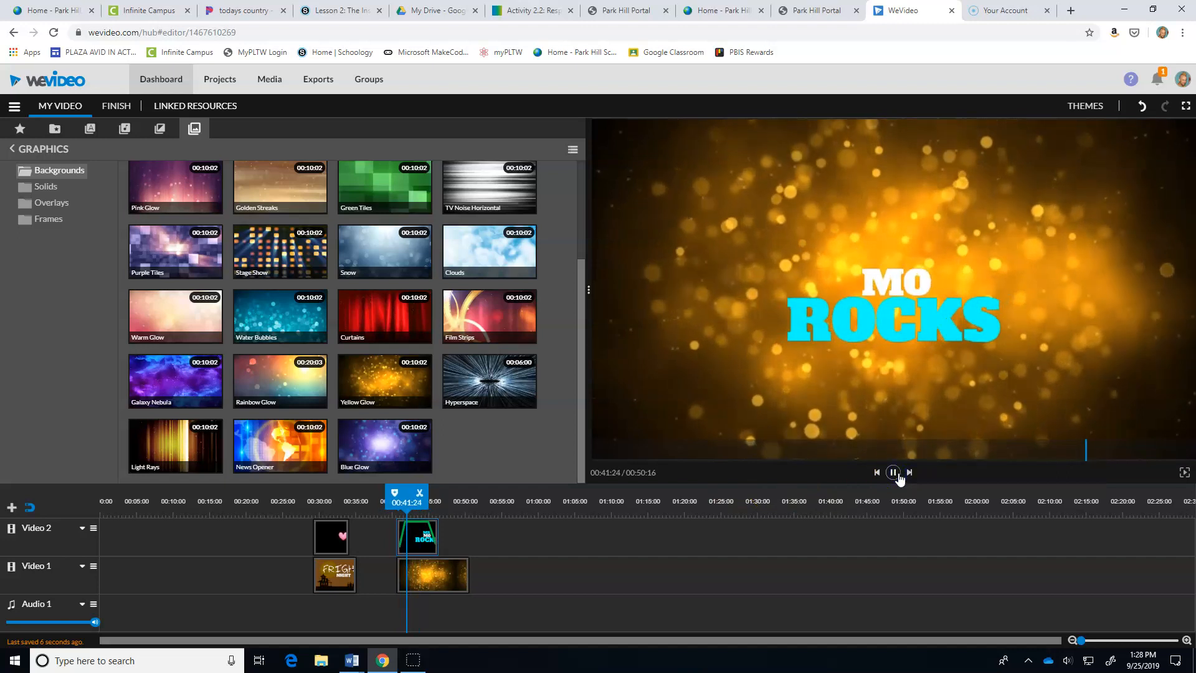
left_click(894, 477)
mouse_move(417, 493)
left_mouse_down()
mouse_move(441, 493)
mouse_move(423, 496)
left_mouse_up()
Step: Look through the Solids, Overlays, Frames and Backgrounds graphics and the Motion text titles, and check the title over its background at about 42 seconds
mouse_move(578, 305)
left_mouse_down()
mouse_move(581, 196)
mouse_move(583, 305)
left_mouse_up()
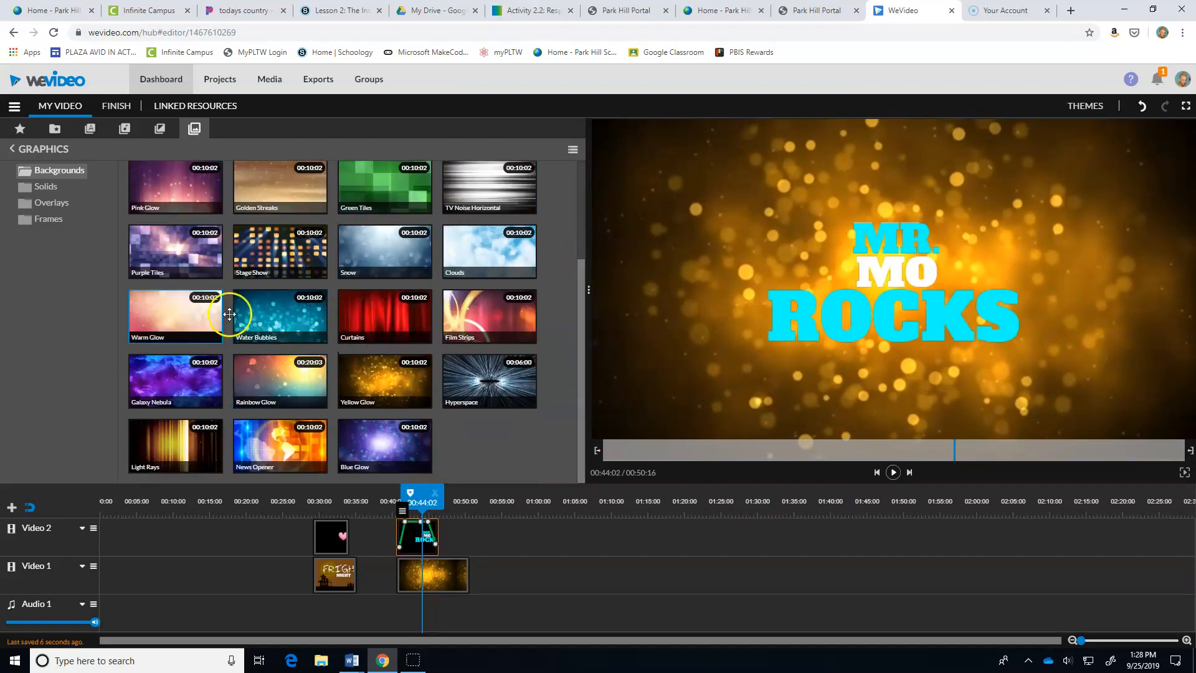
left_click(47, 189)
left_click(42, 205)
left_click(49, 218)
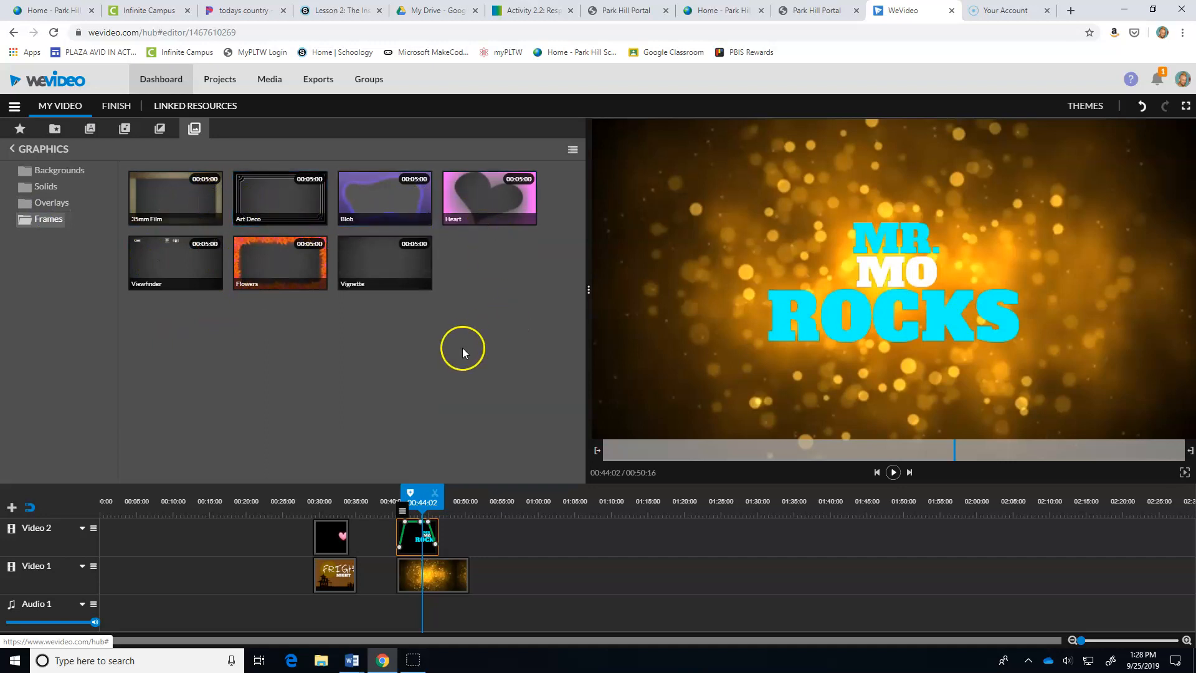
left_click(54, 172)
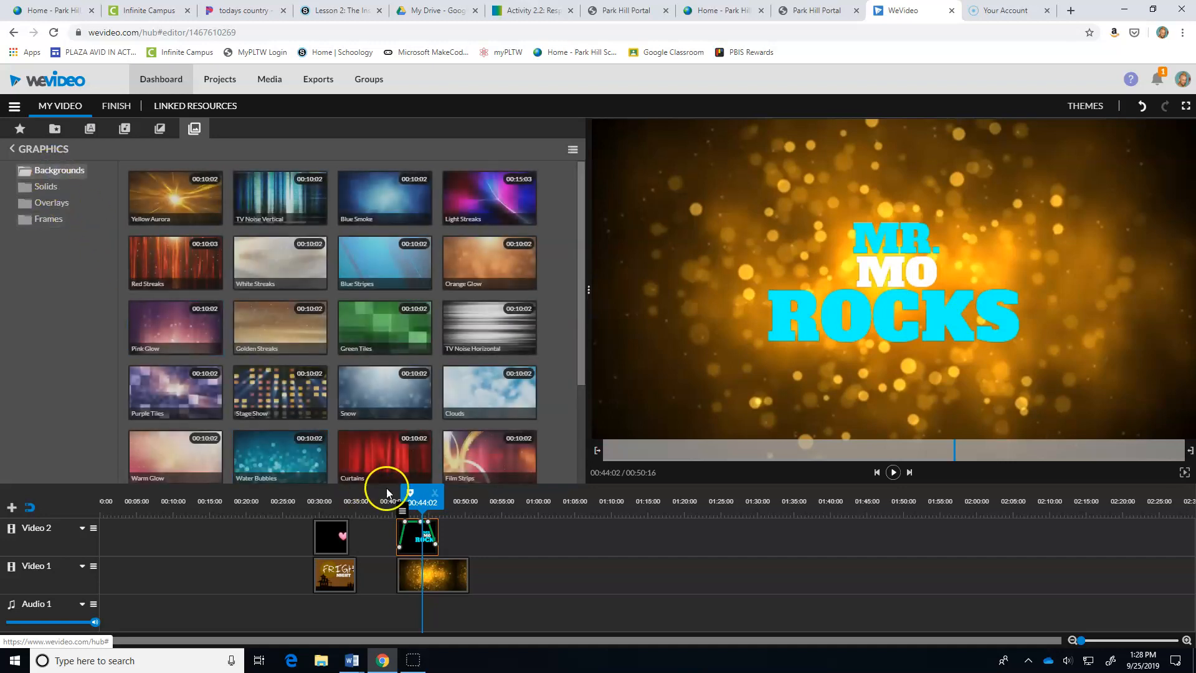
mouse_move(421, 492)
left_mouse_down()
mouse_move(407, 493)
mouse_move(417, 493)
left_mouse_up()
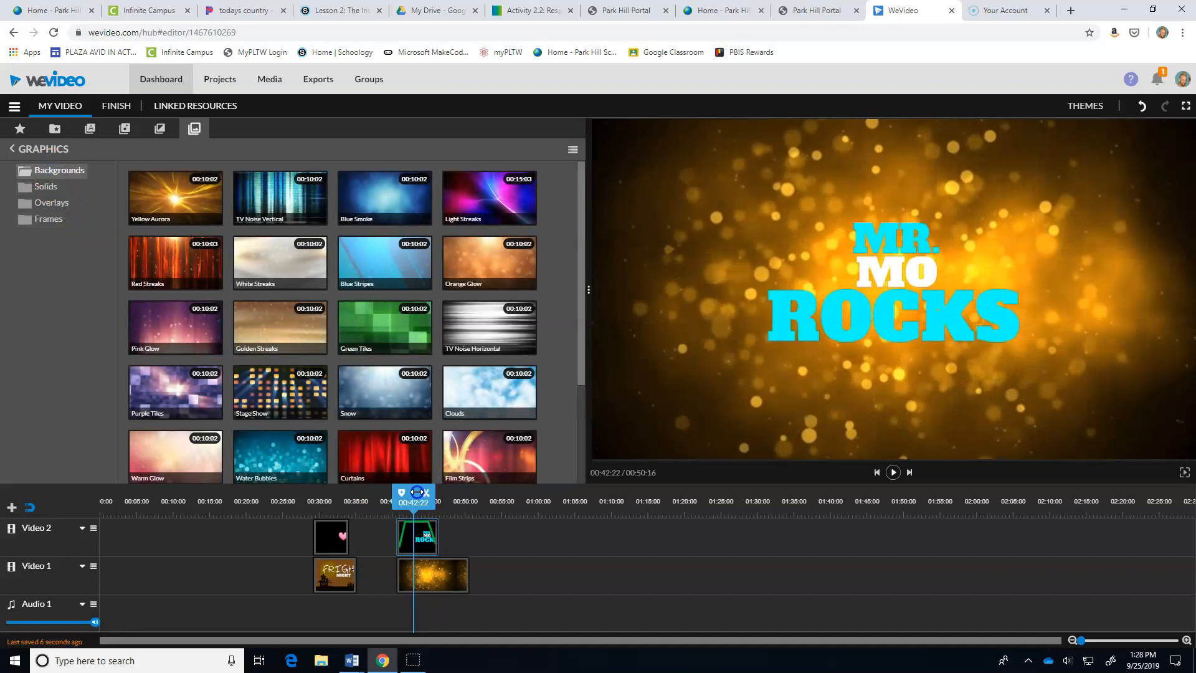
left_click(92, 133)
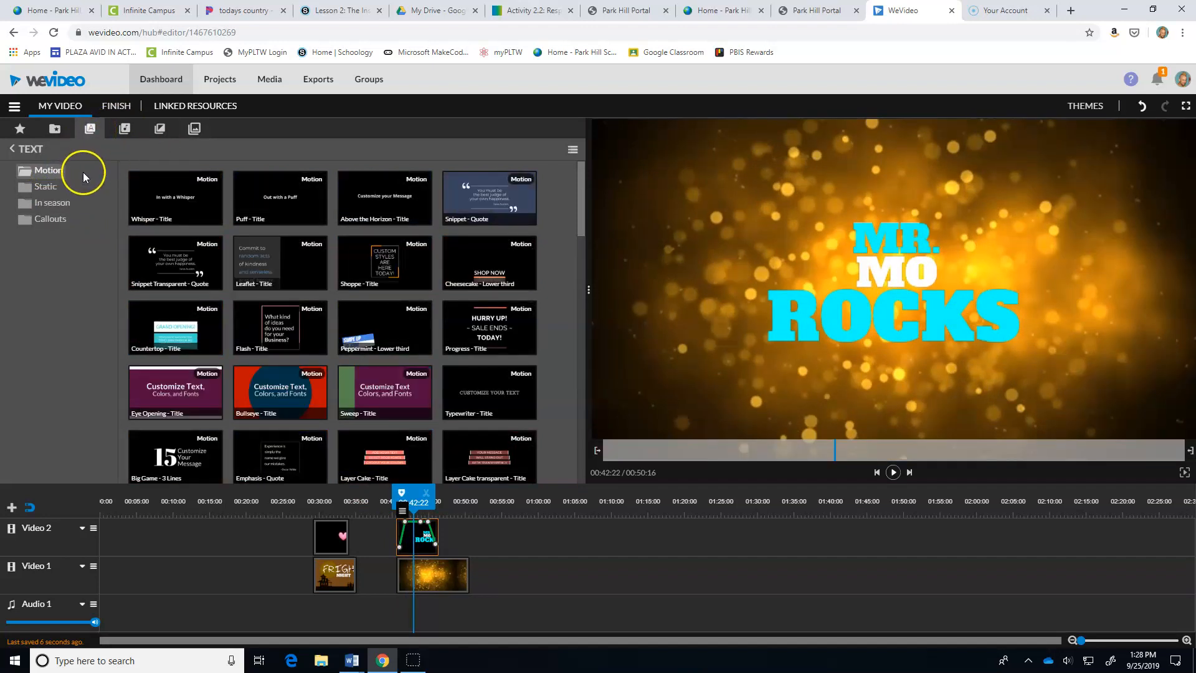
left_click(193, 128)
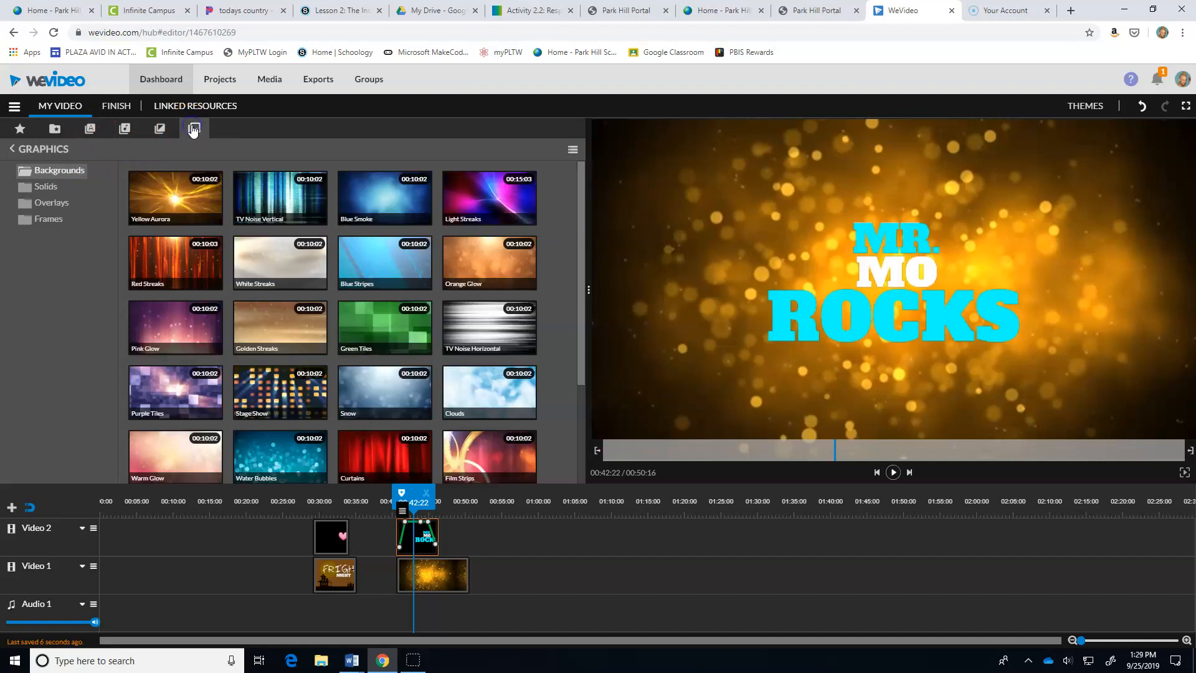